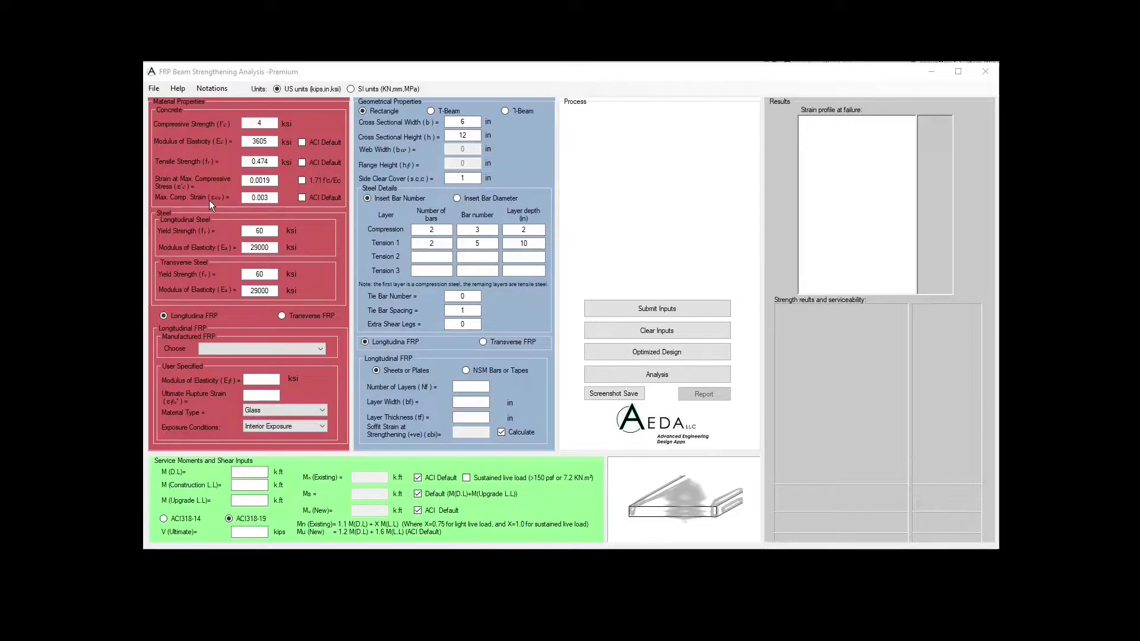
# Apply the ACI default concrete modulus and tensile strength and the 1.71f'c/Ec strain, leaving the 0.003 maximum compressive strain user-defined
pyautogui.doubleClick(271, 123)
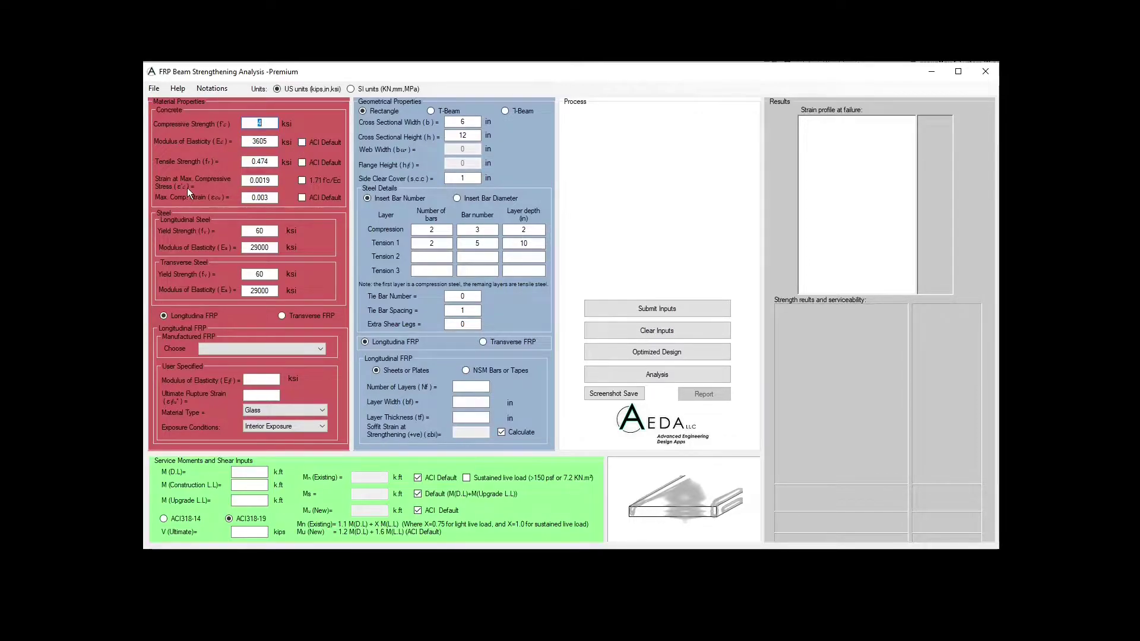
pyautogui.click(302, 142)
pyautogui.click(302, 162)
pyautogui.click(302, 181)
pyautogui.click(302, 199)
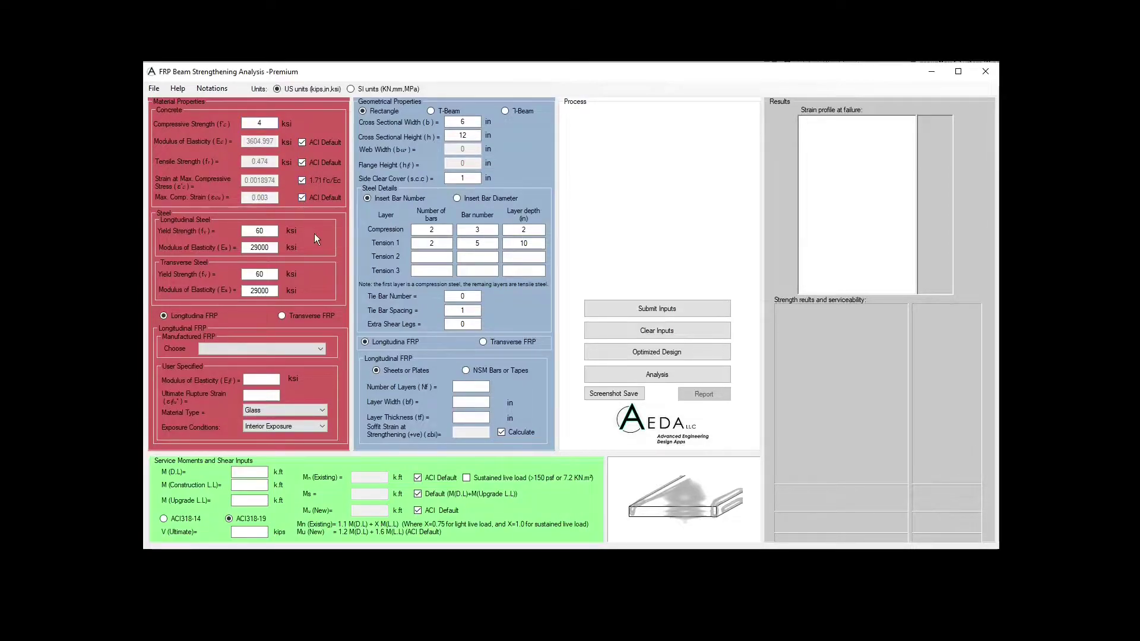
pyautogui.click(300, 197)
pyautogui.click(265, 198)
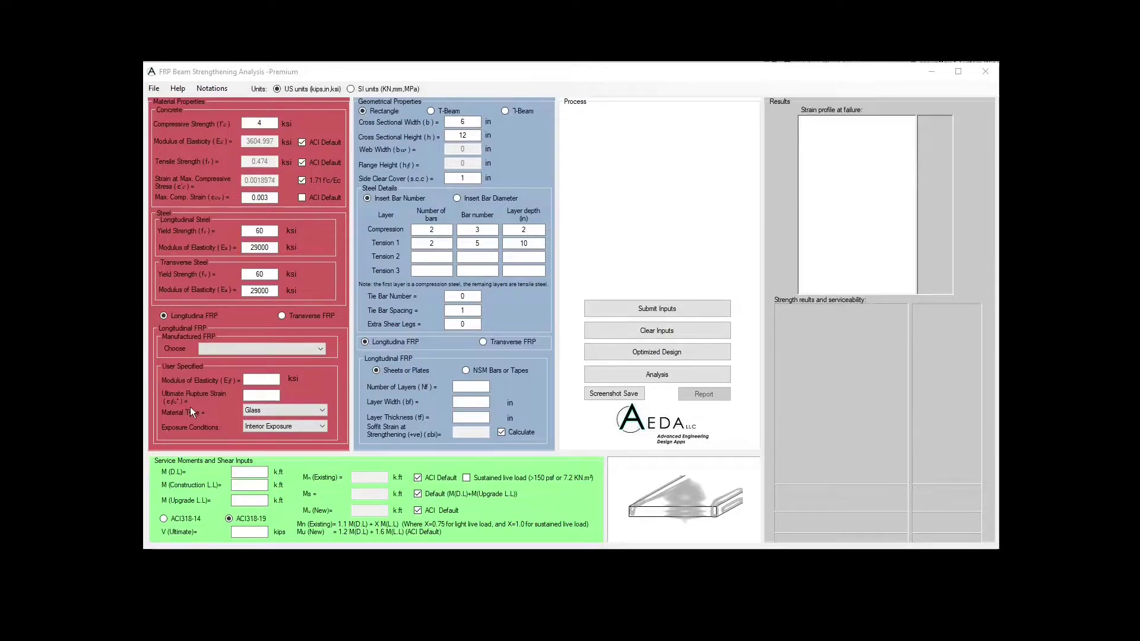
# Check the FRP material type and exposure condition options, and switch the FRP material properties to Transverse FRP
pyautogui.click(301, 409)
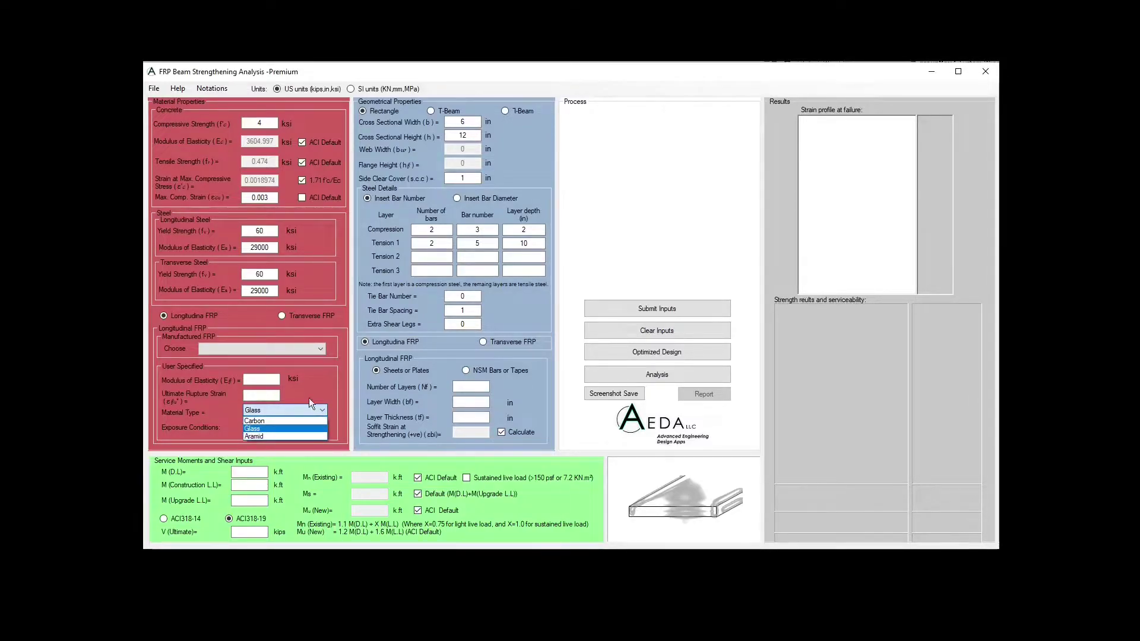
pyautogui.click(319, 386)
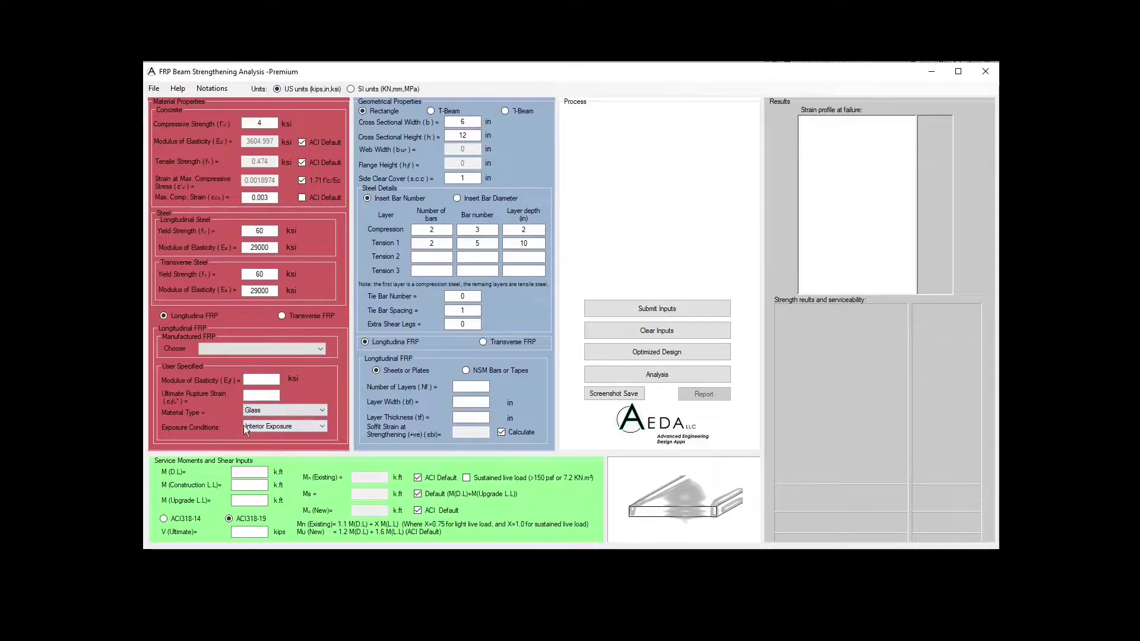
pyautogui.click(315, 425)
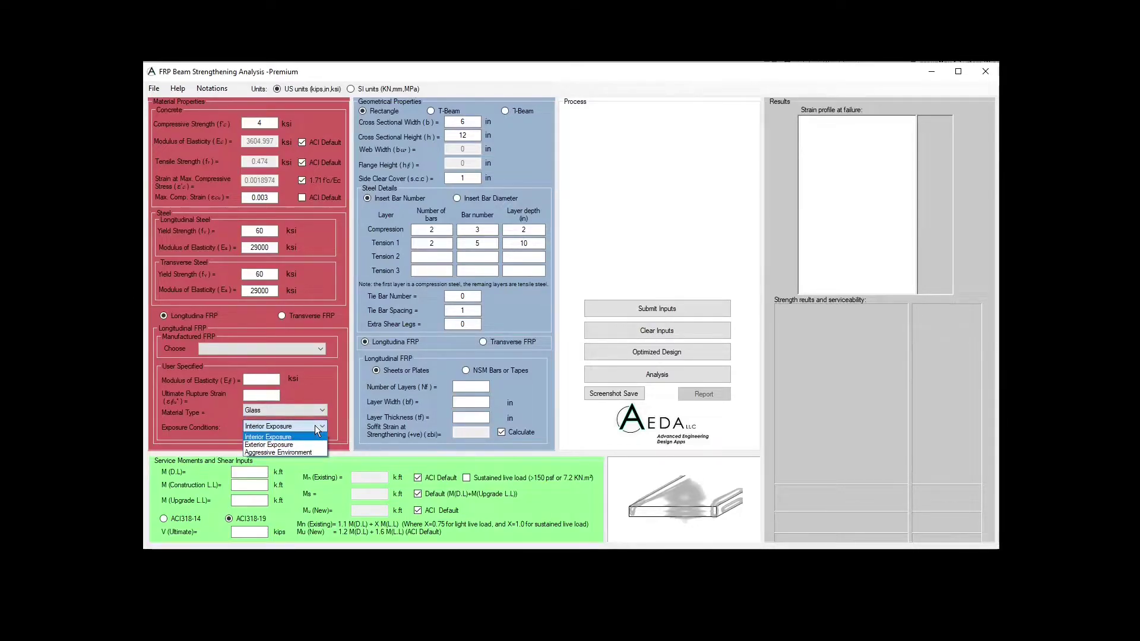
pyautogui.click(314, 425)
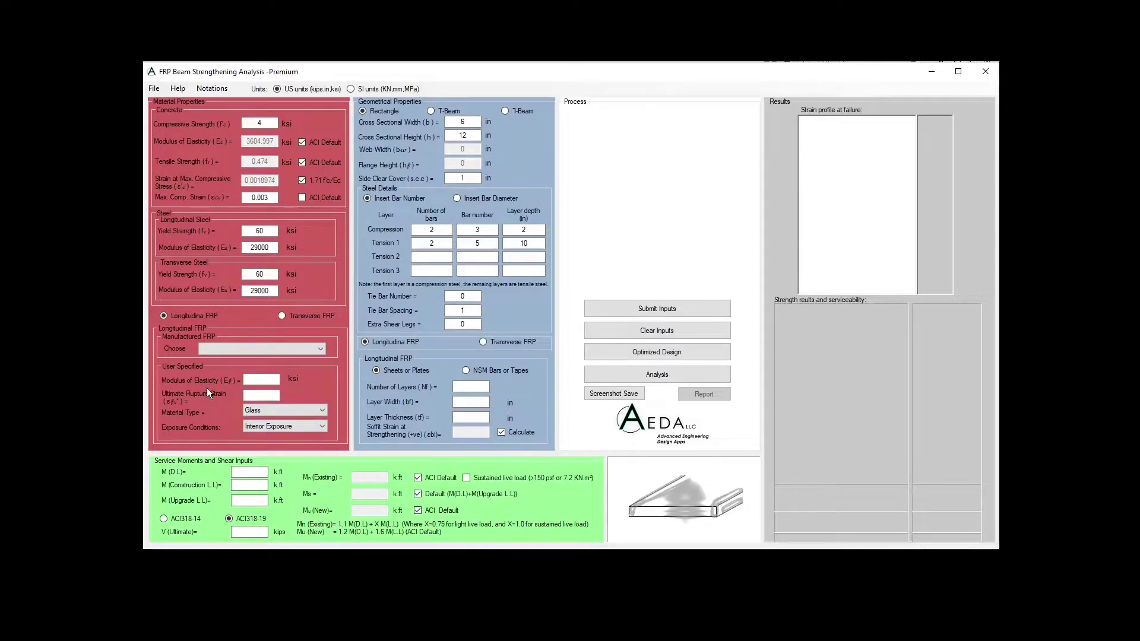
pyautogui.click(288, 317)
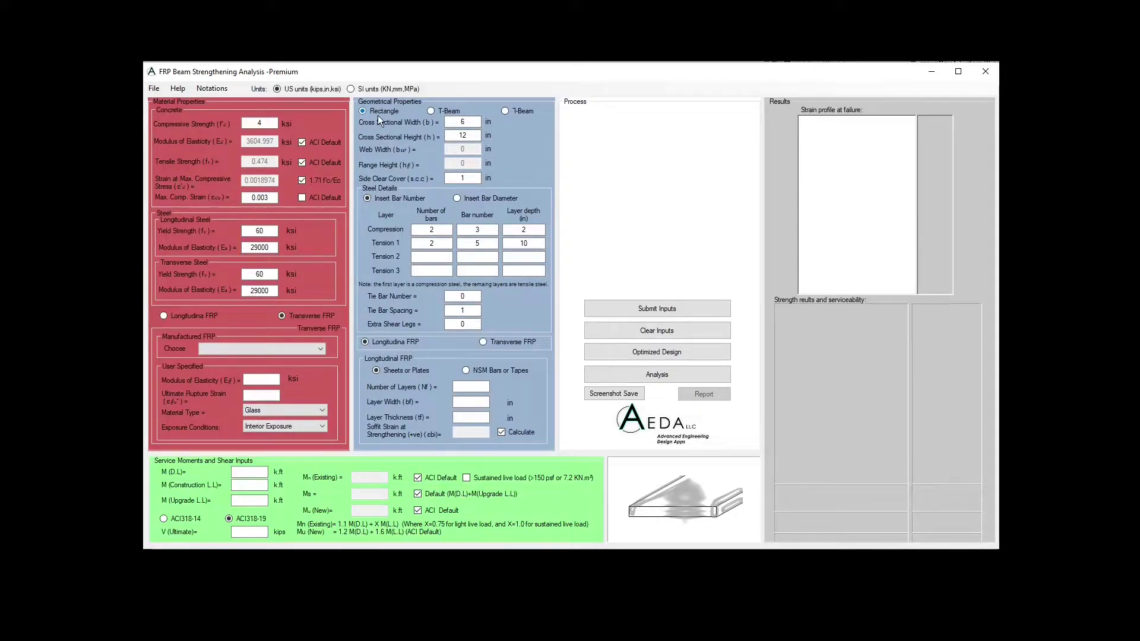
# Switch the section to the beam with a one-sided flange and view the diagrams for its width, height, web, flange and side cover inputs
pyautogui.click(451, 109)
pyautogui.click(521, 112)
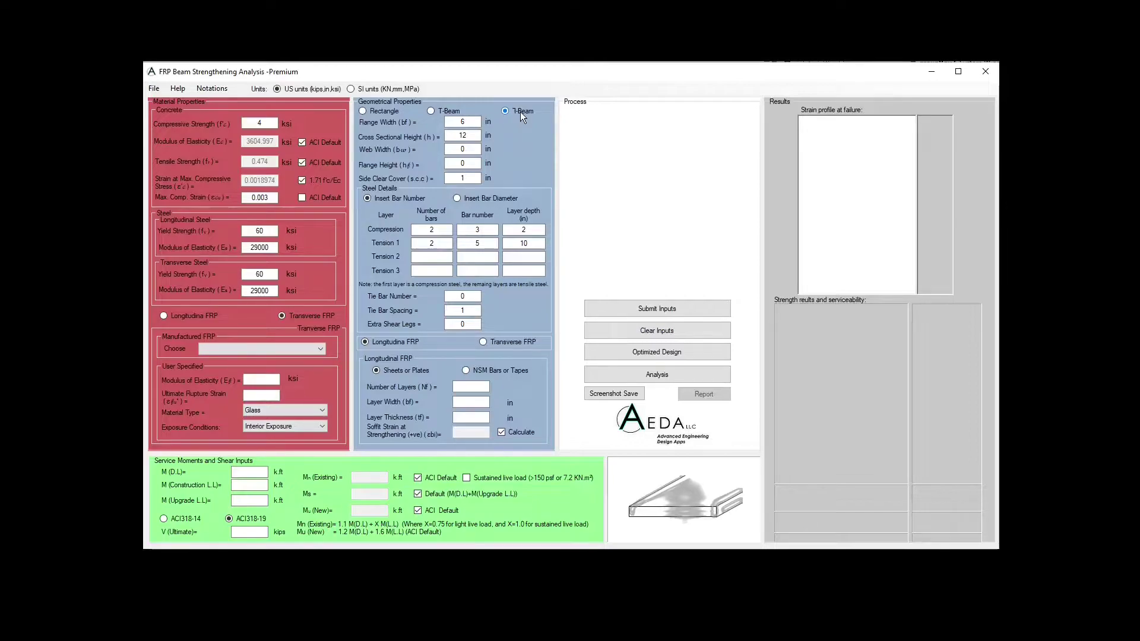
pyautogui.click(477, 122)
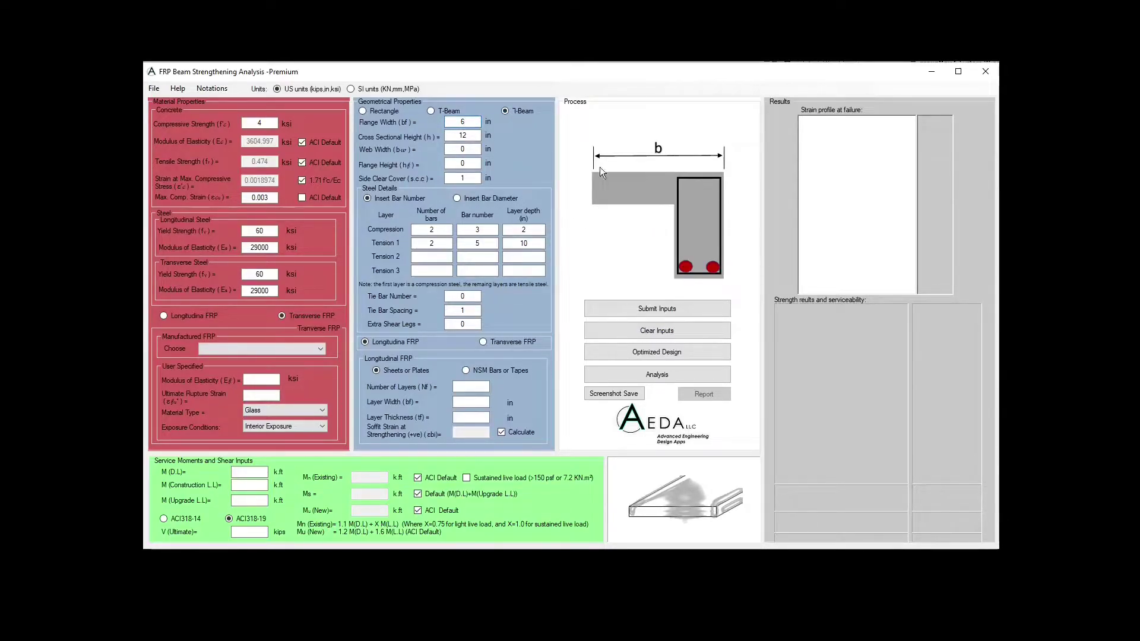
pyautogui.click(477, 136)
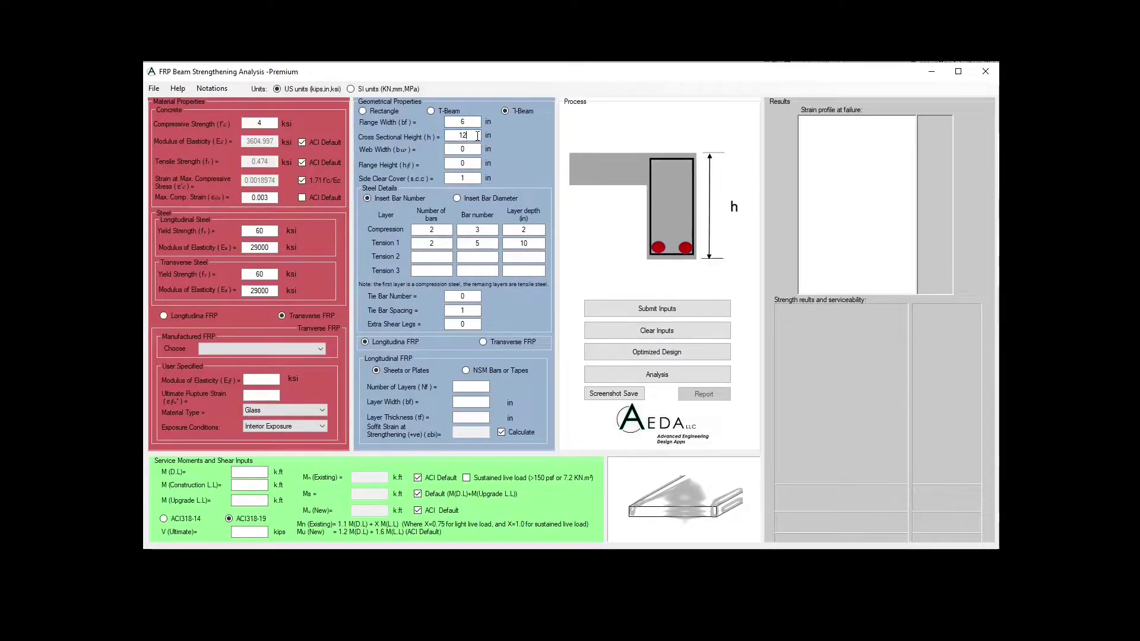
pyautogui.click(476, 150)
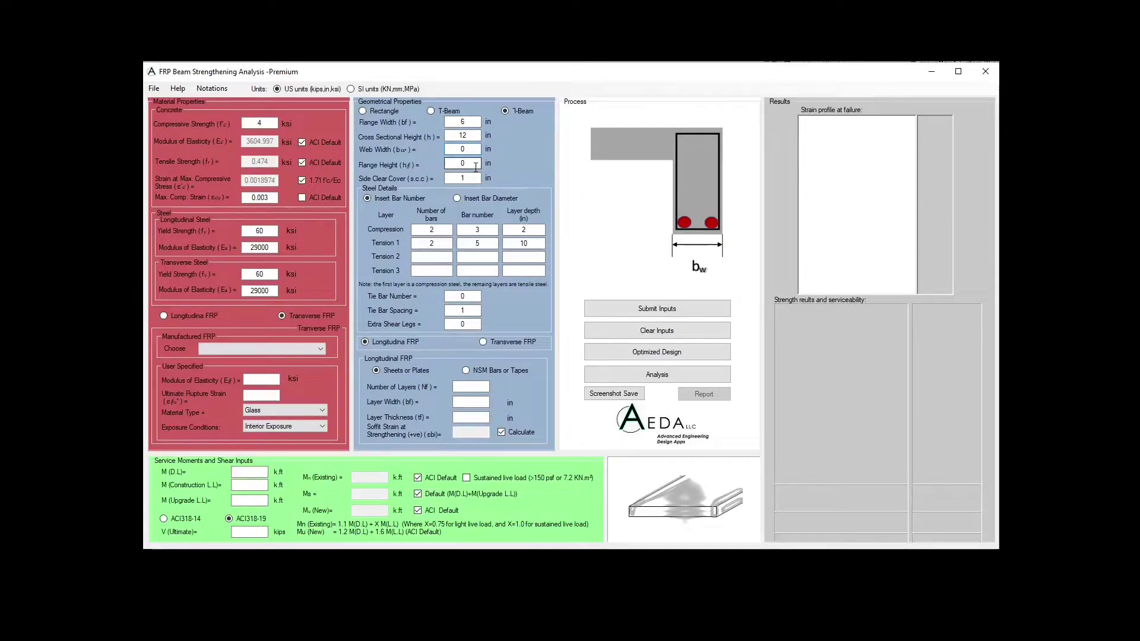
pyautogui.click(476, 167)
pyautogui.click(475, 178)
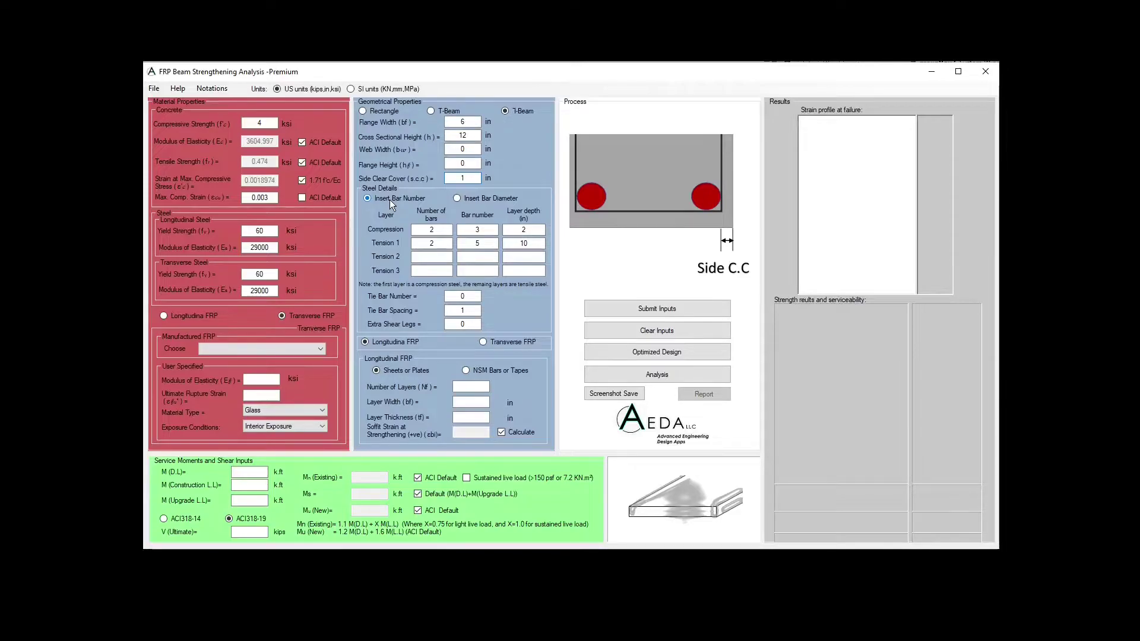
# Try specifying the steel by bar diameter, restore entry by bar number, and look at the extra shear legs input
pyautogui.click(475, 198)
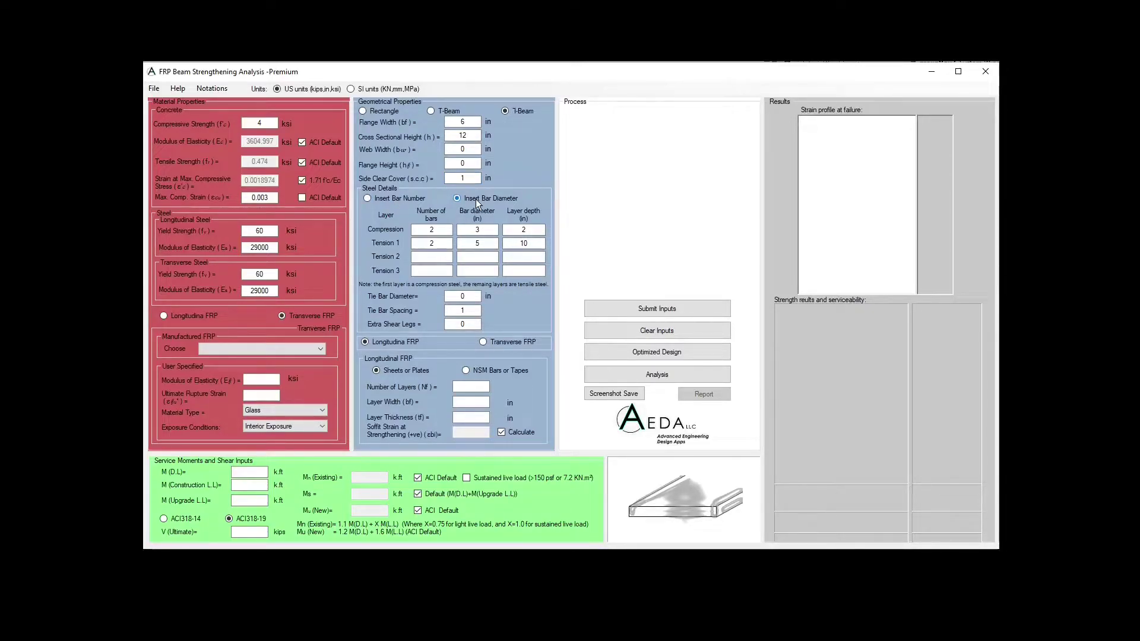
pyautogui.click(408, 198)
pyautogui.click(468, 324)
# Compare the longitudinal FRP inputs for Sheets or Plates and for NSM Bars or Tapes, ending on NSM Bars or Tapes
pyautogui.click(503, 371)
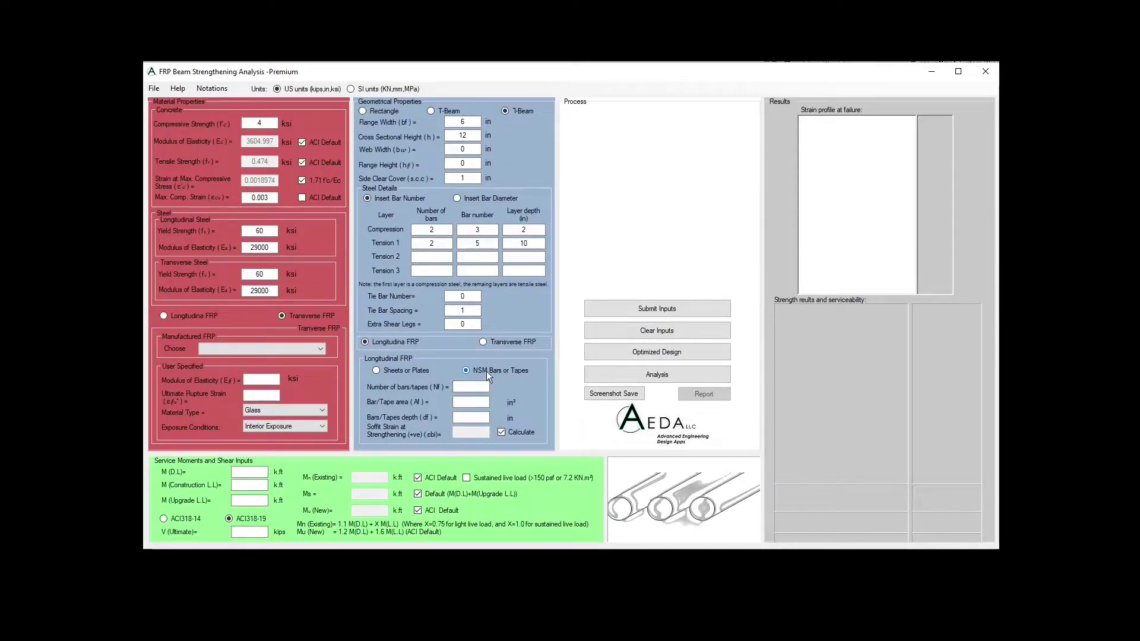
pyautogui.click(429, 369)
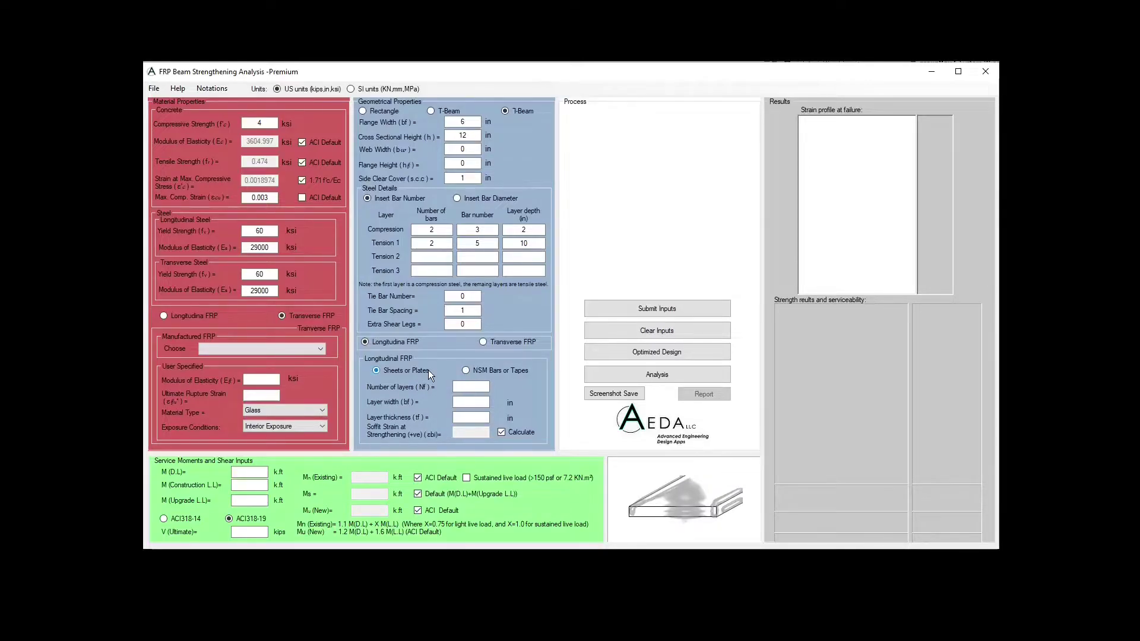
pyautogui.click(478, 387)
pyautogui.click(477, 402)
pyautogui.click(481, 416)
pyautogui.click(488, 372)
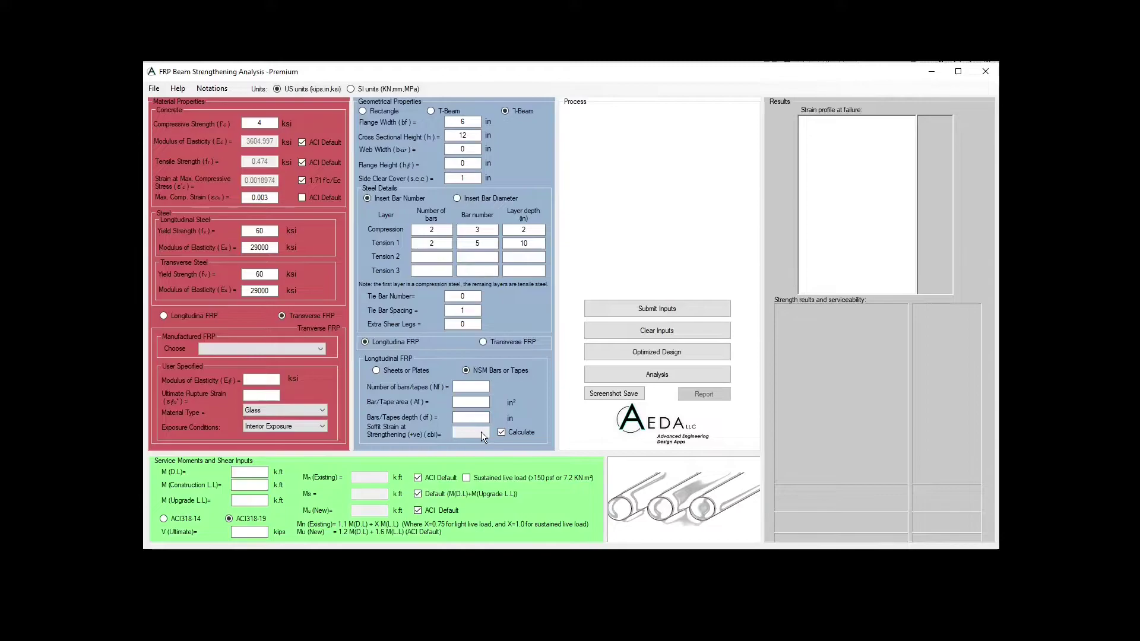
# Switch the FRP geometry to Transverse FRP and preview the Fully Wrapped, U-Wrapped and Two Sides schemes
pyautogui.click(483, 343)
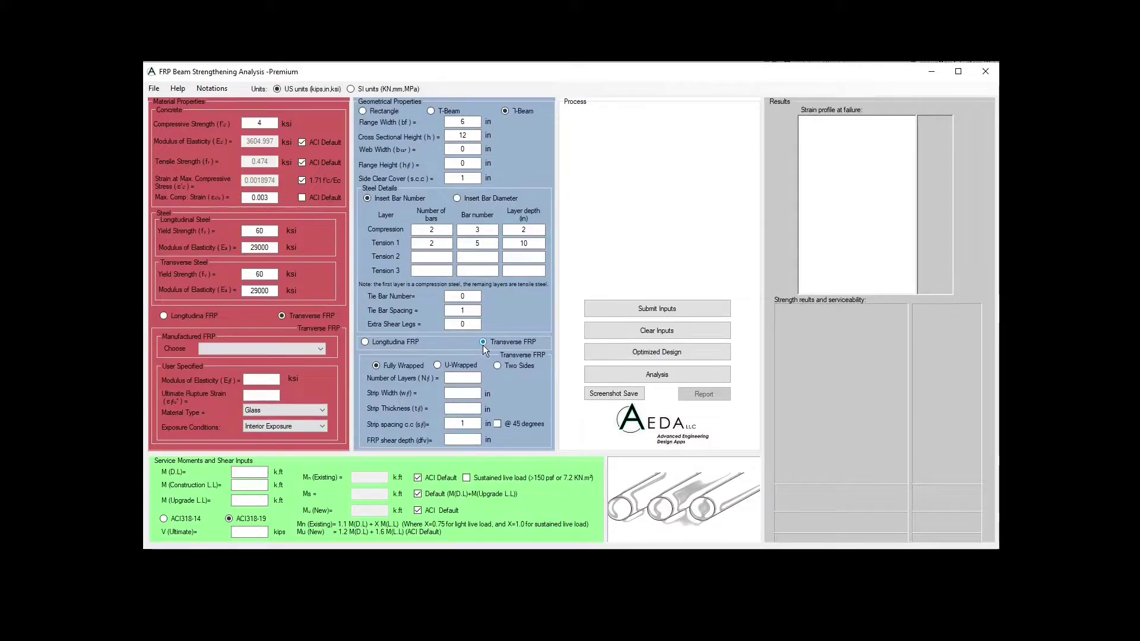
pyautogui.click(412, 366)
pyautogui.click(450, 365)
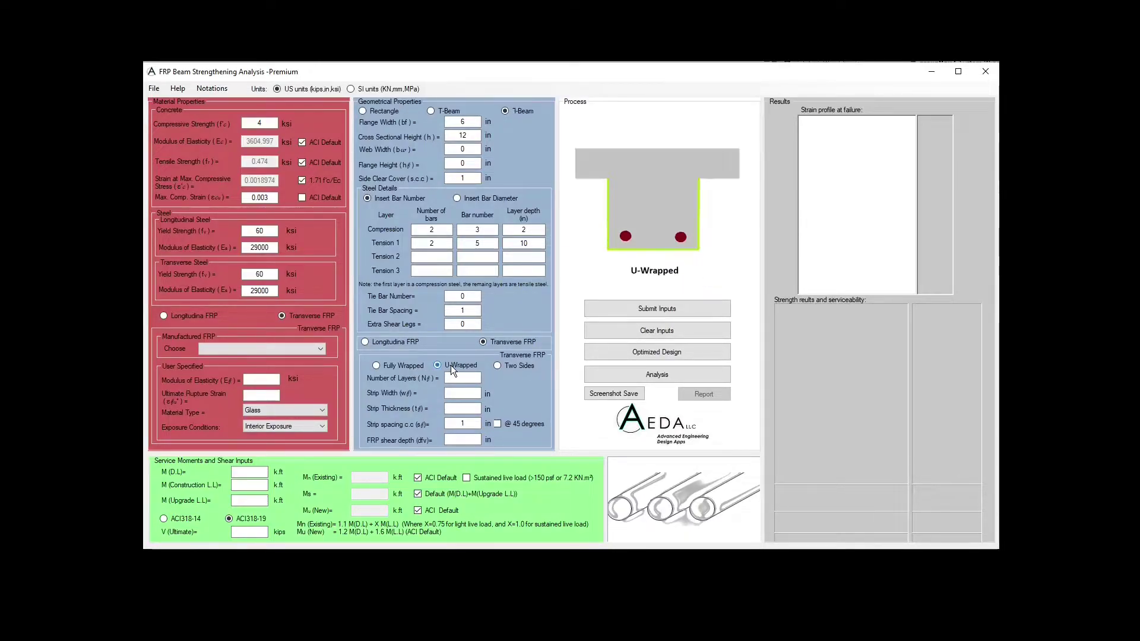
pyautogui.click(525, 370)
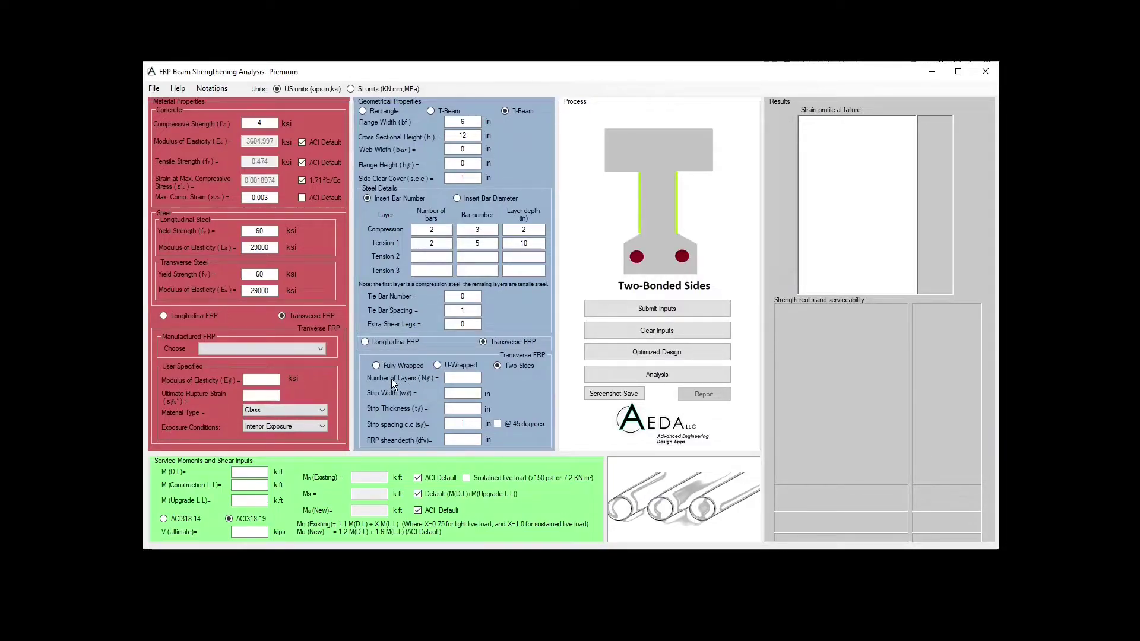
# Examine the transverse FRP inputs for layers, strip width, thickness, spacing, shear depth and 45-degree orientation with their diagrams
pyautogui.click(466, 378)
pyautogui.click(474, 394)
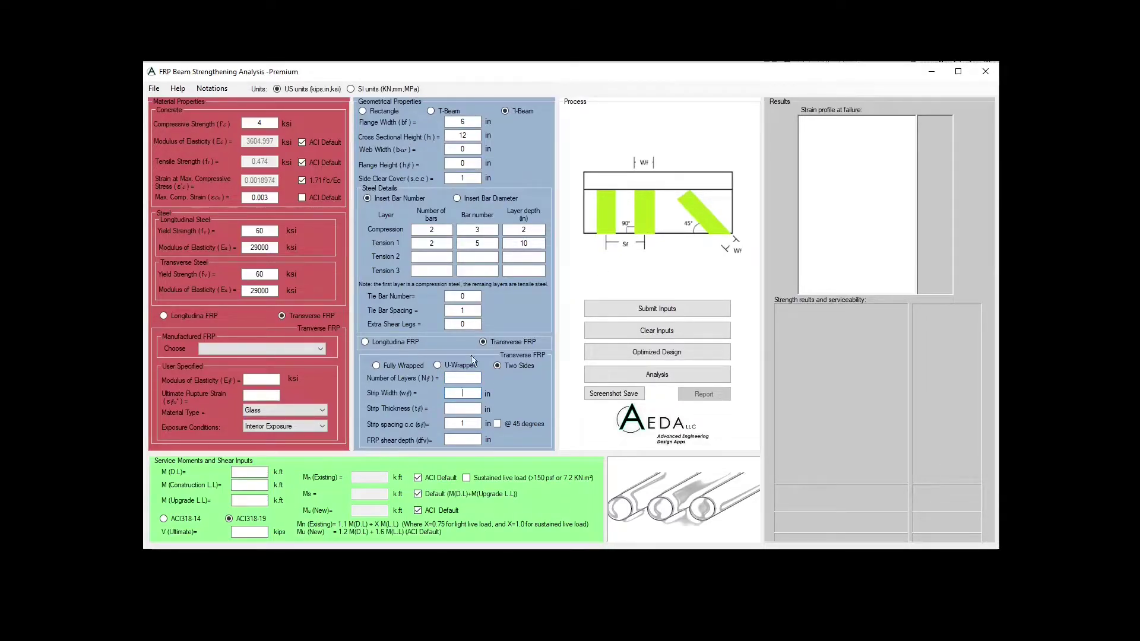
pyautogui.click(465, 408)
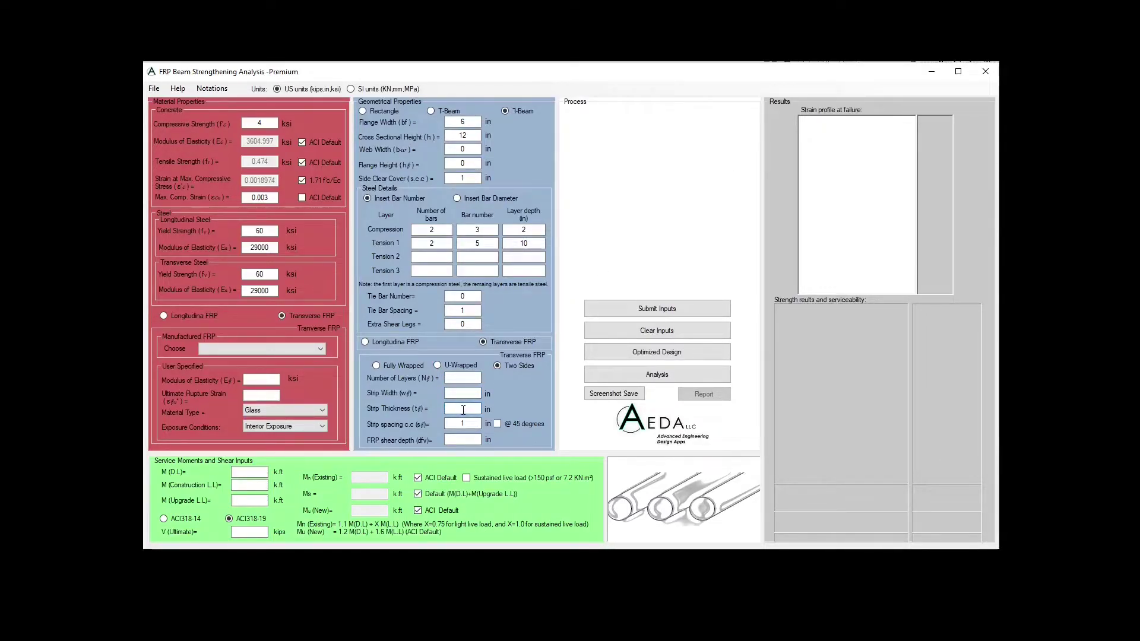
pyautogui.click(475, 423)
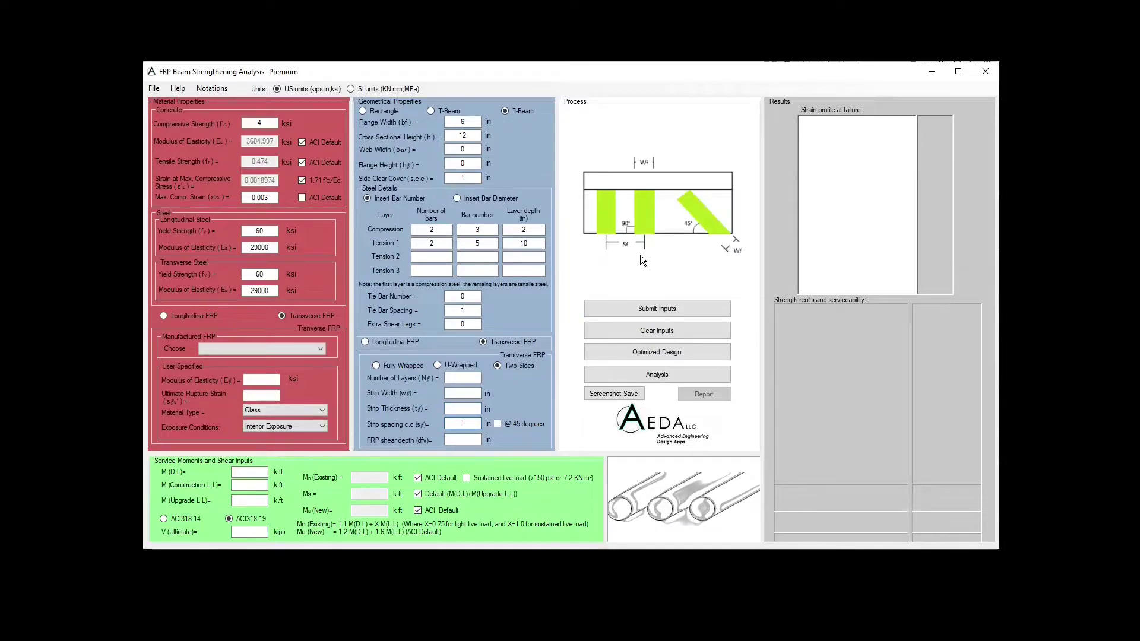
pyautogui.click(465, 440)
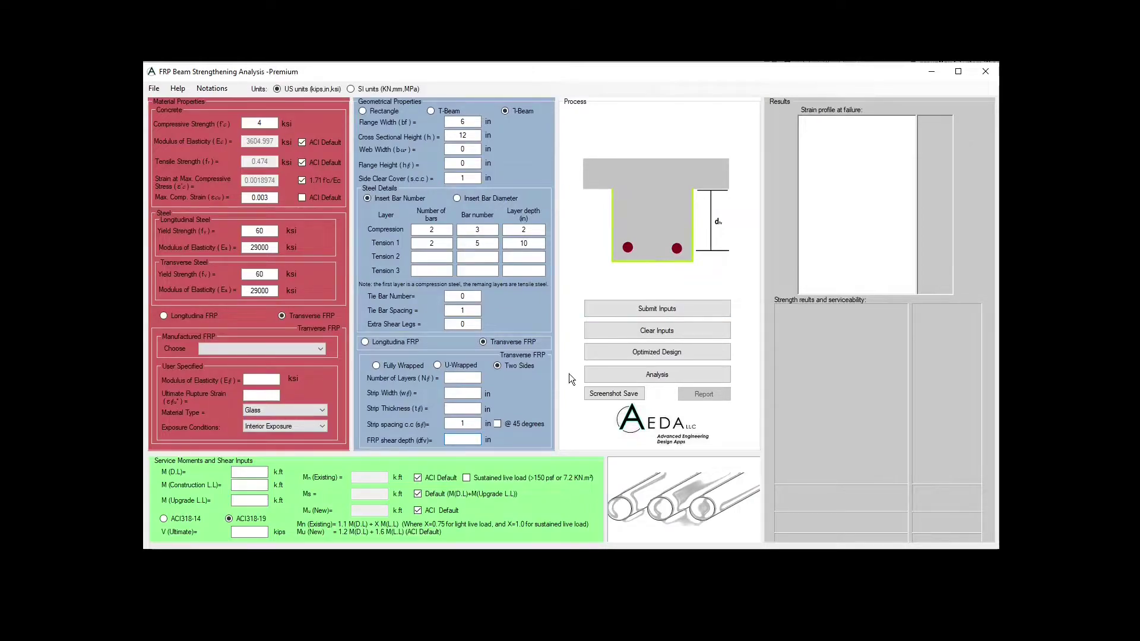
pyautogui.click(464, 423)
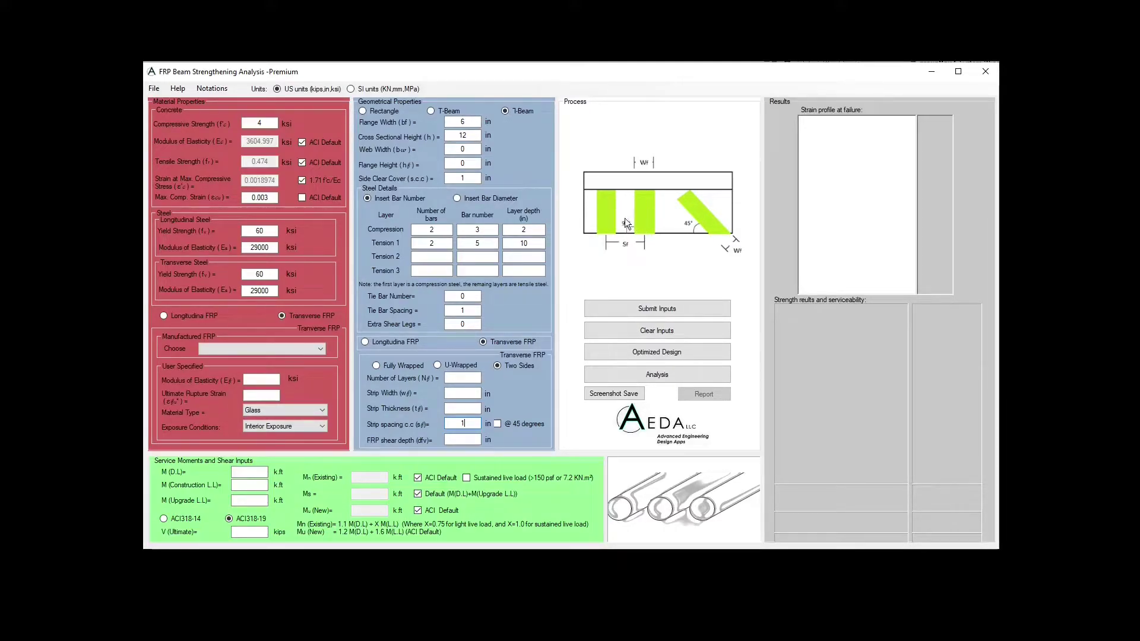
pyautogui.click(496, 423)
# Select ACI318-14 as the code for the service moment and shear inputs
pyautogui.press('Tab')
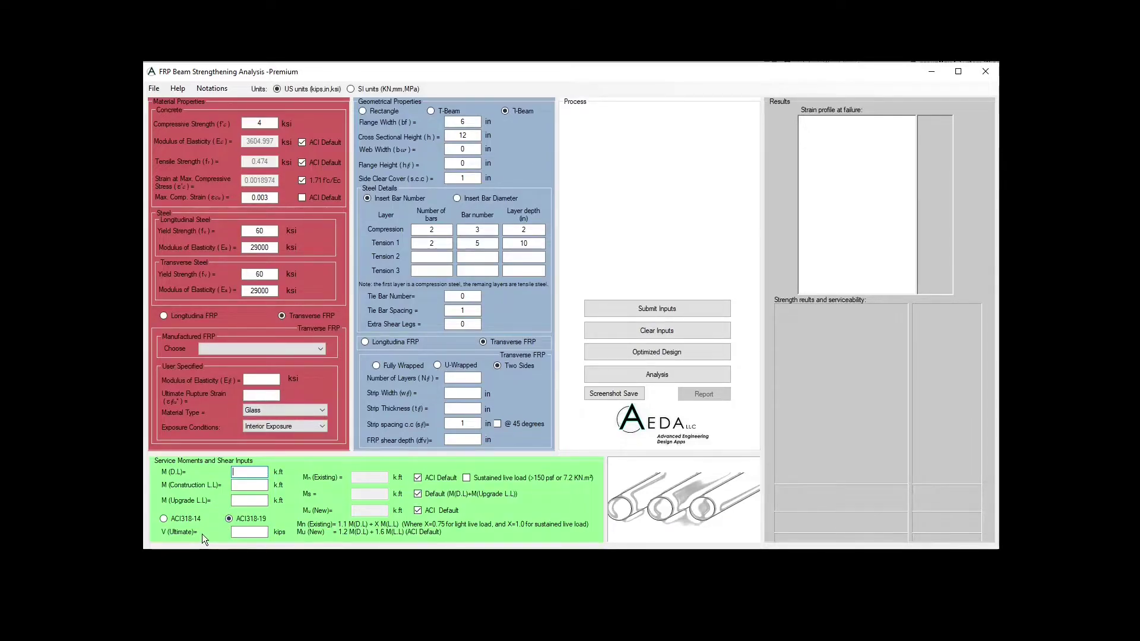
pyautogui.click(164, 518)
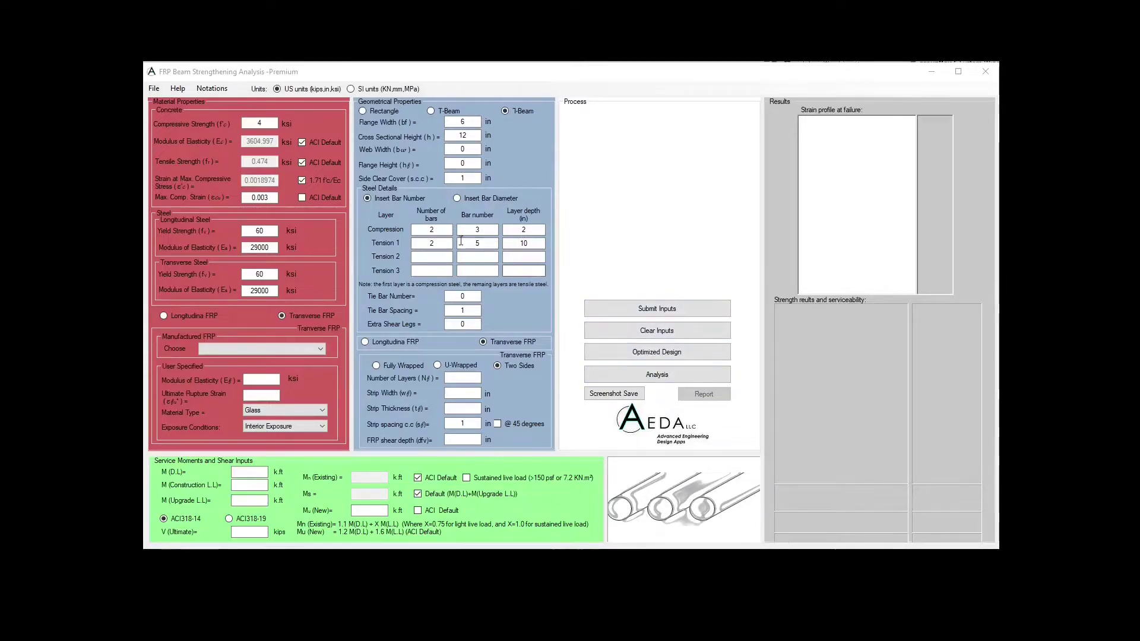
# Open the saved input file "shear example" from the T1&R - premium folder
pyautogui.click(153, 90)
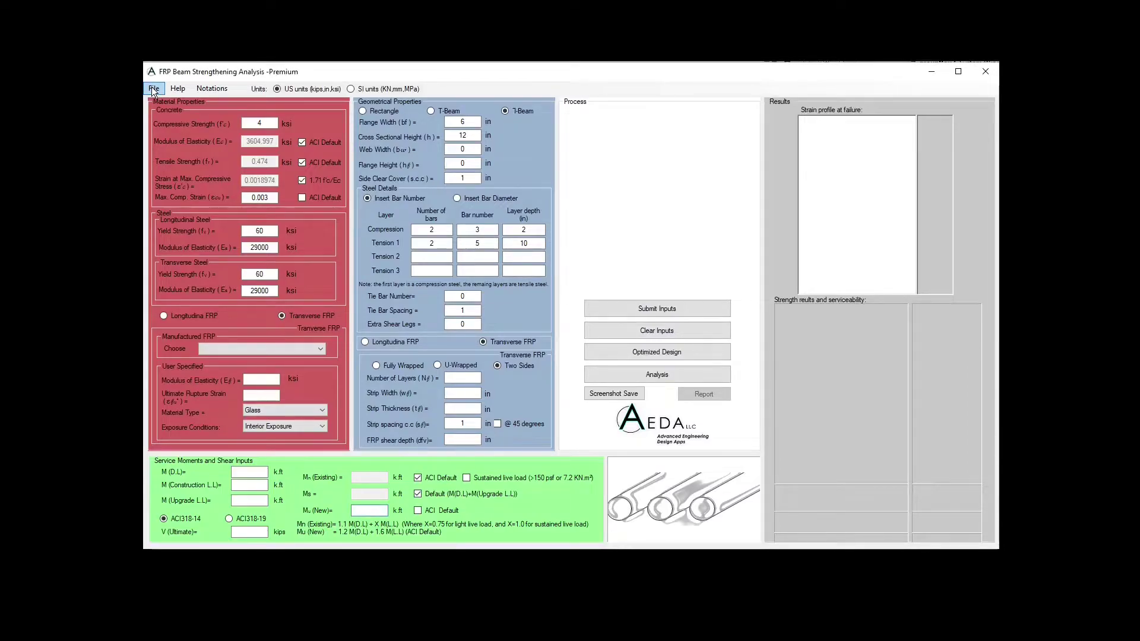
pyautogui.click(154, 90)
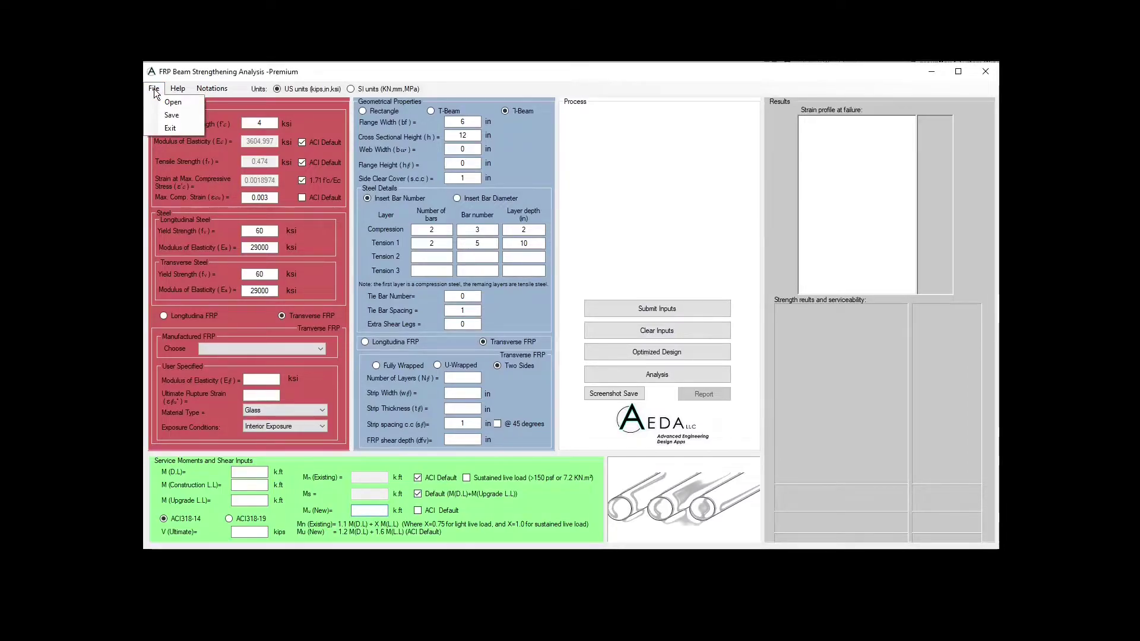
pyautogui.click(154, 89)
pyautogui.click(154, 89)
pyautogui.click(153, 89)
pyautogui.click(154, 89)
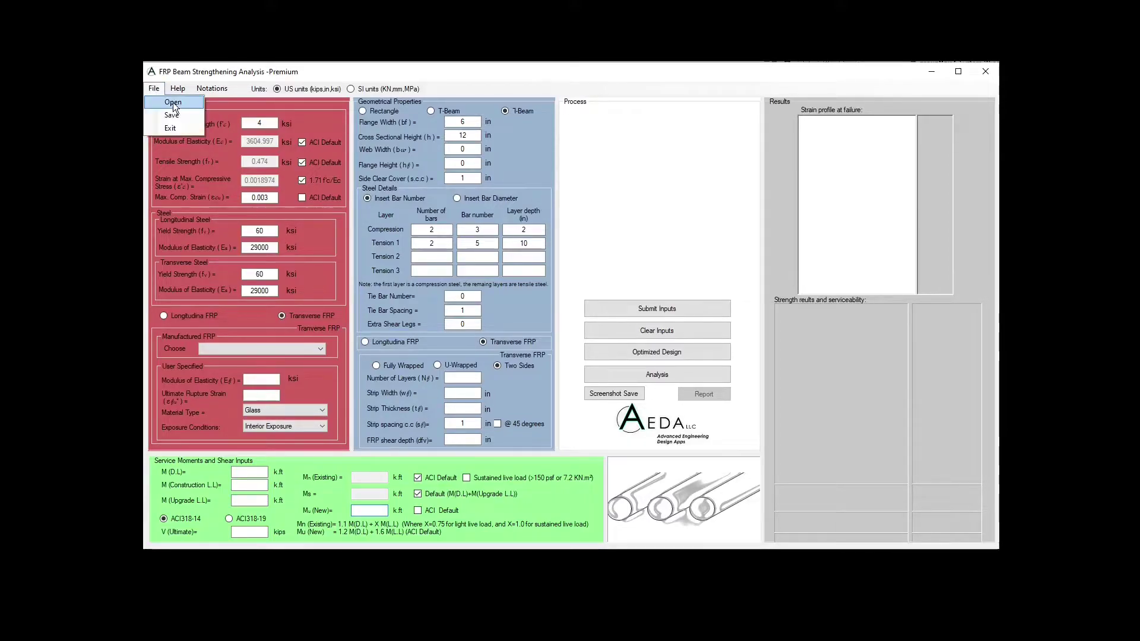
pyautogui.click(173, 103)
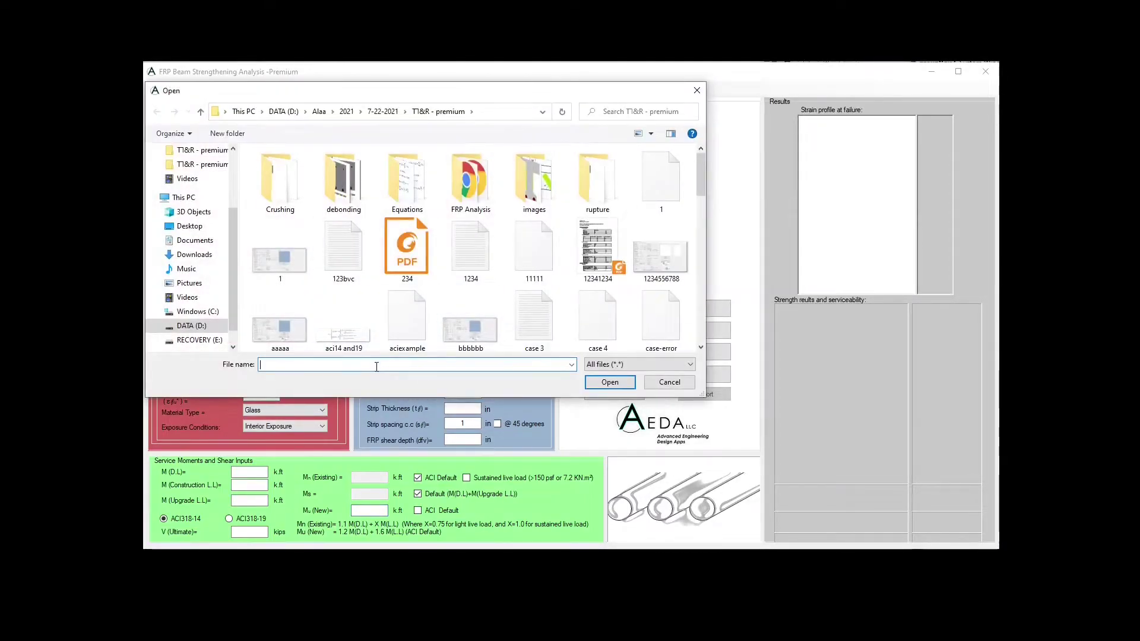
pyautogui.write('shear')
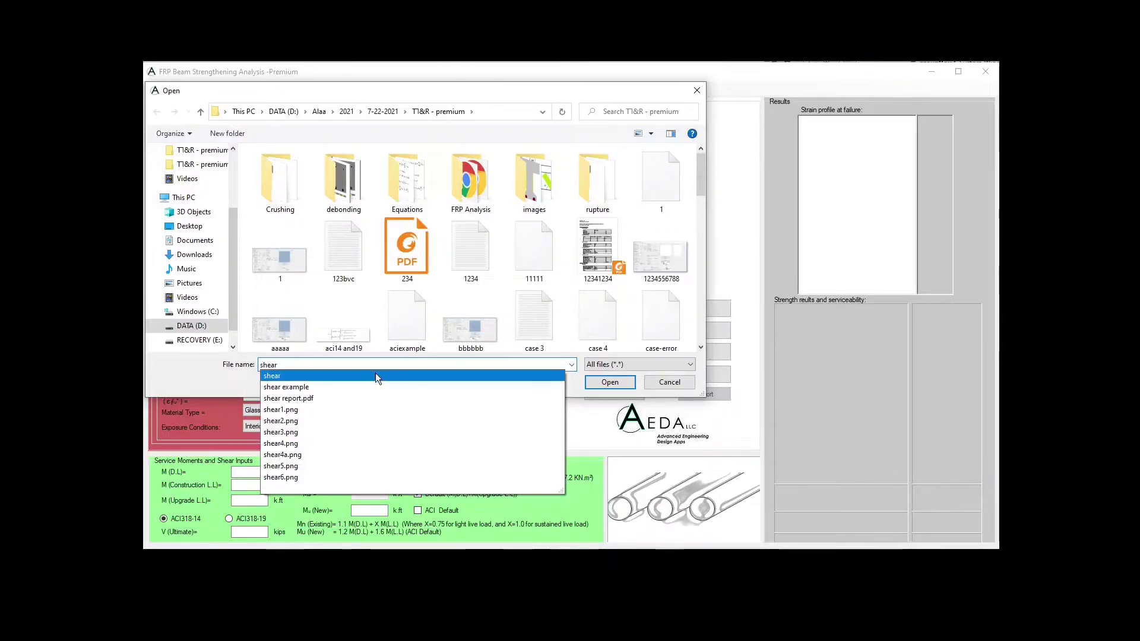
pyautogui.click(325, 388)
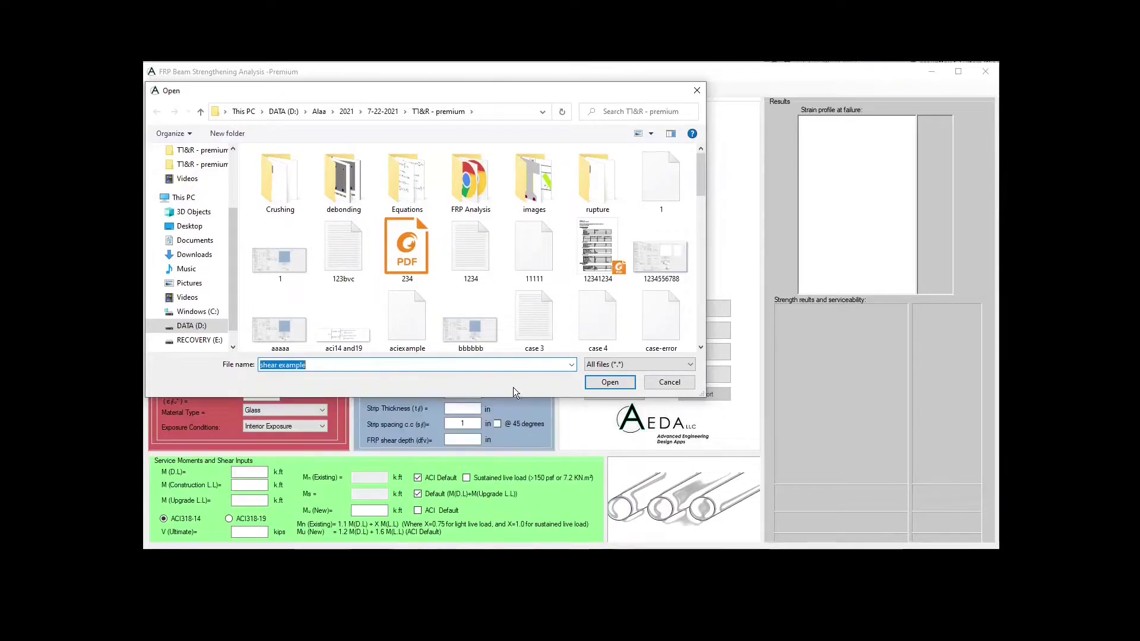
pyautogui.click(610, 382)
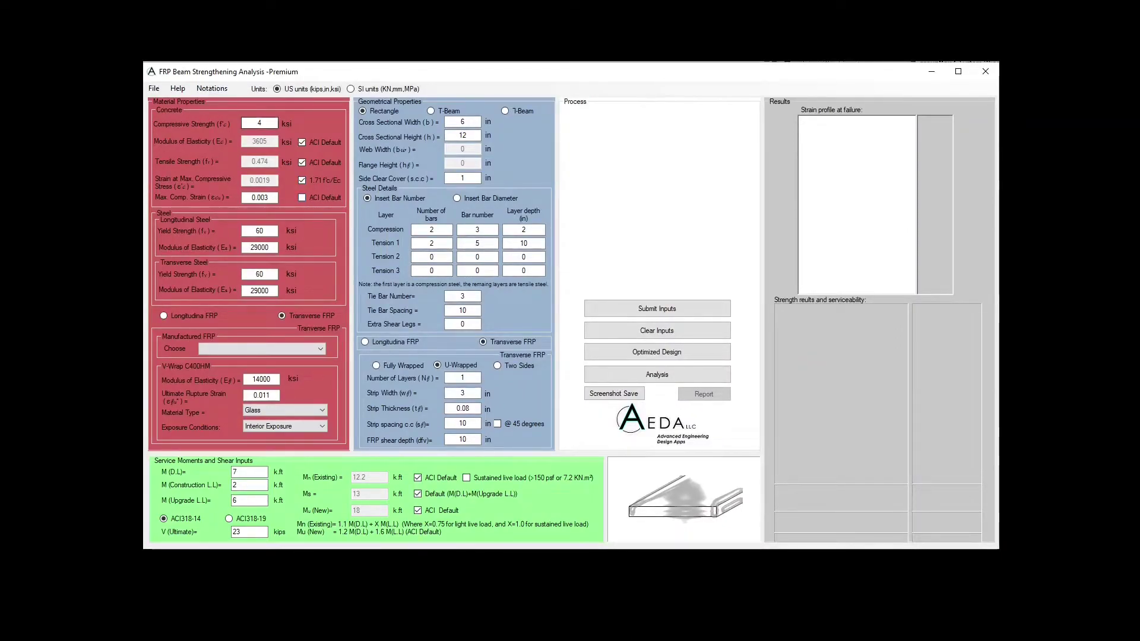
pyautogui.click(155, 89)
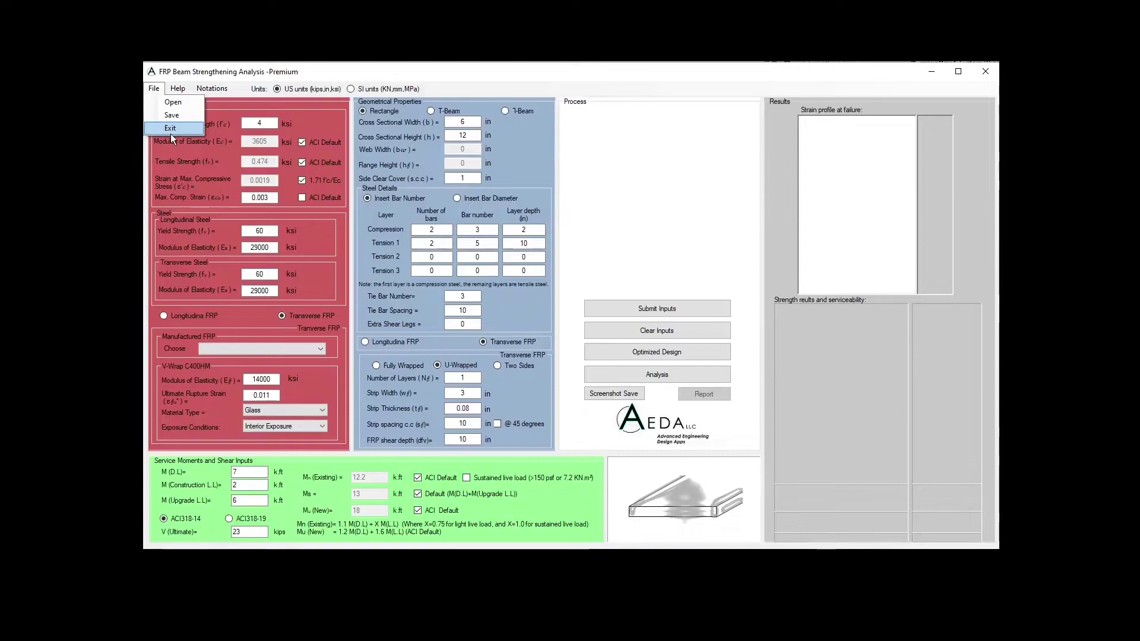
# Submit the shear example's inputs, run the analysis and close the FRP debonding diagram
pyautogui.moveTo(176, 91)
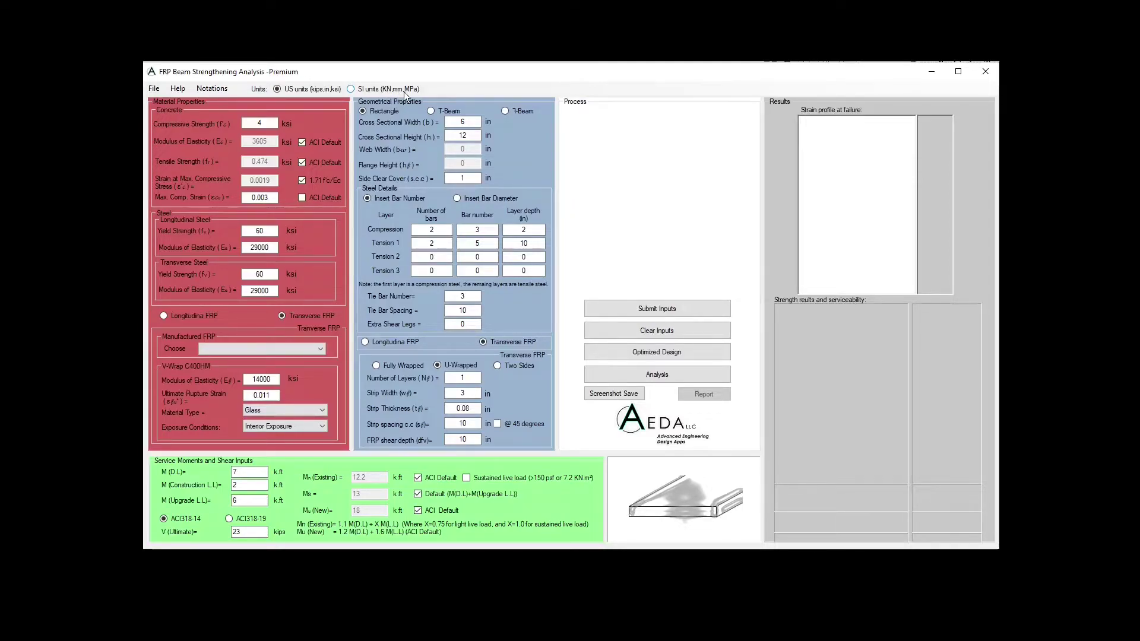
pyautogui.click(667, 314)
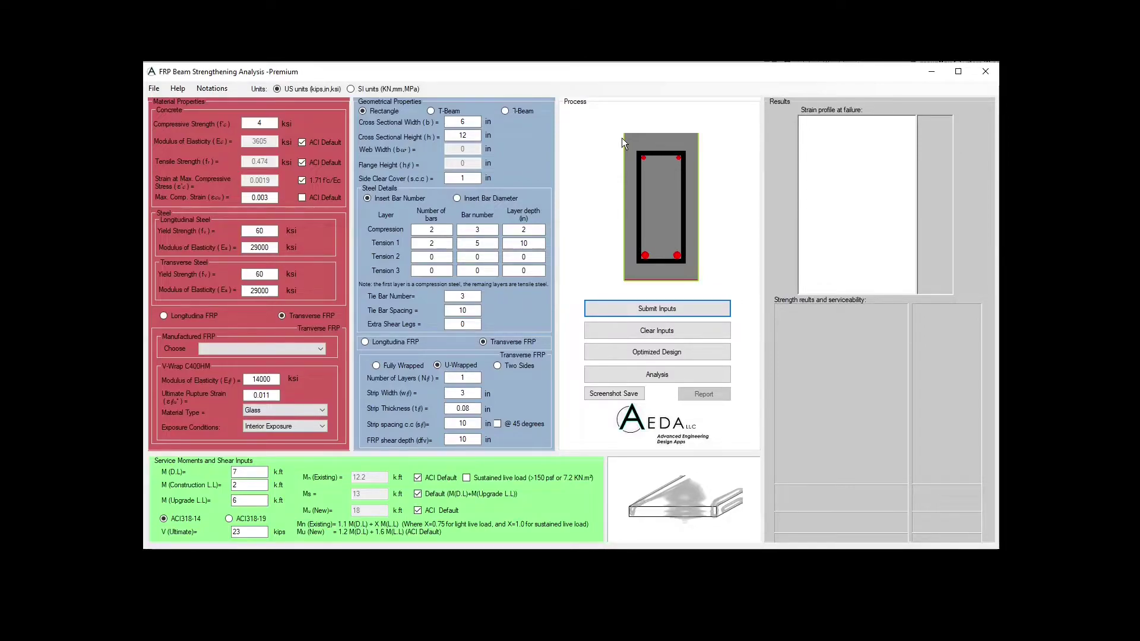
pyautogui.click(668, 377)
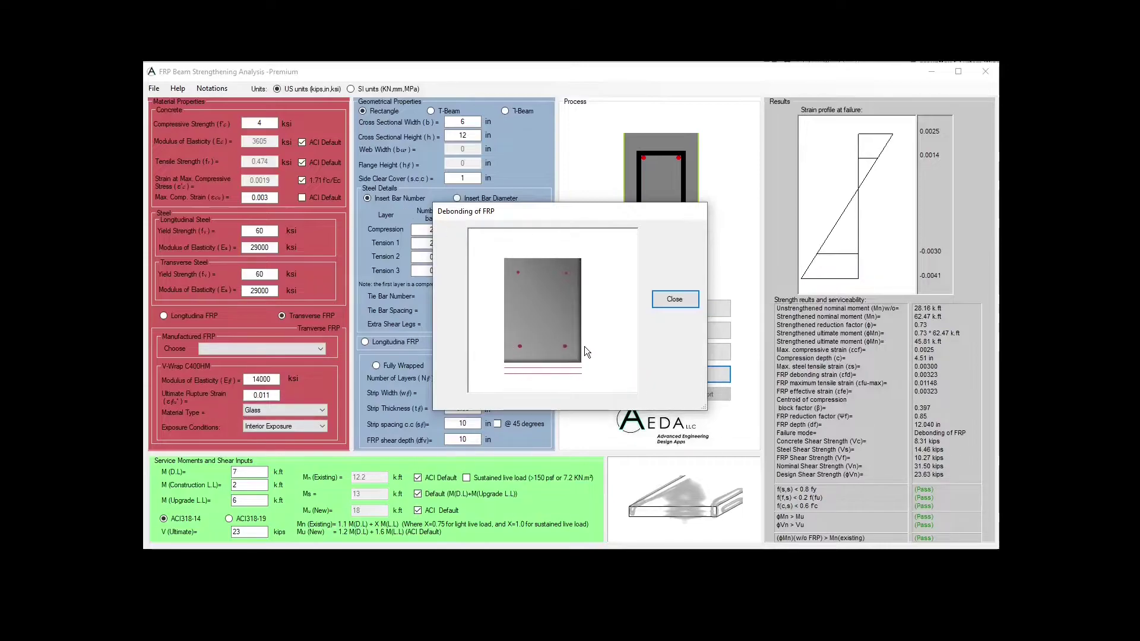
pyautogui.click(675, 298)
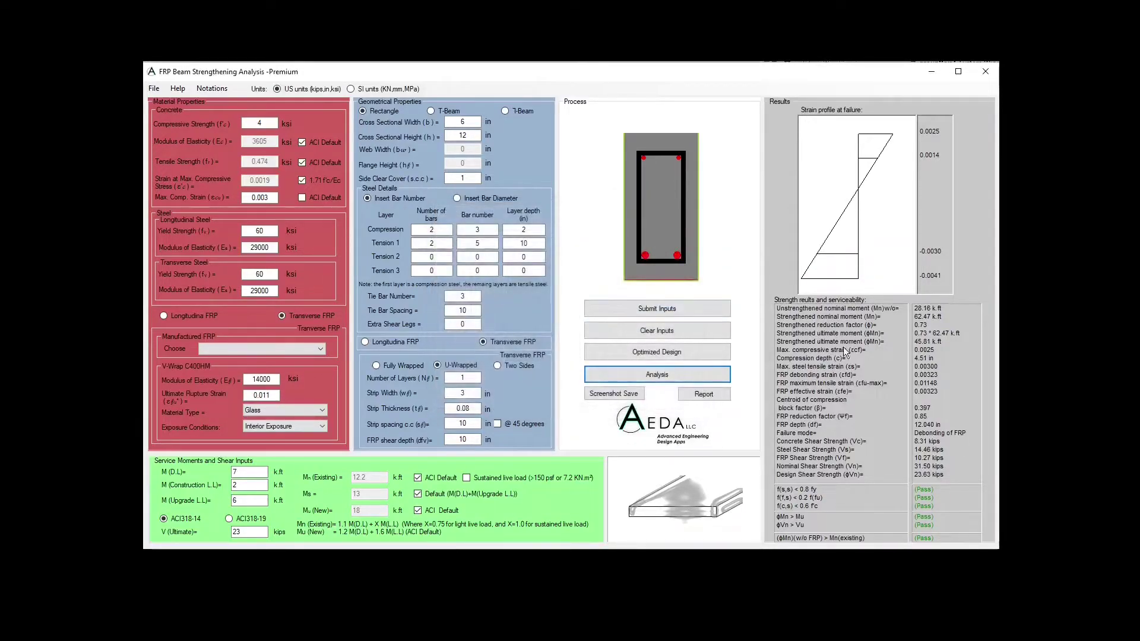
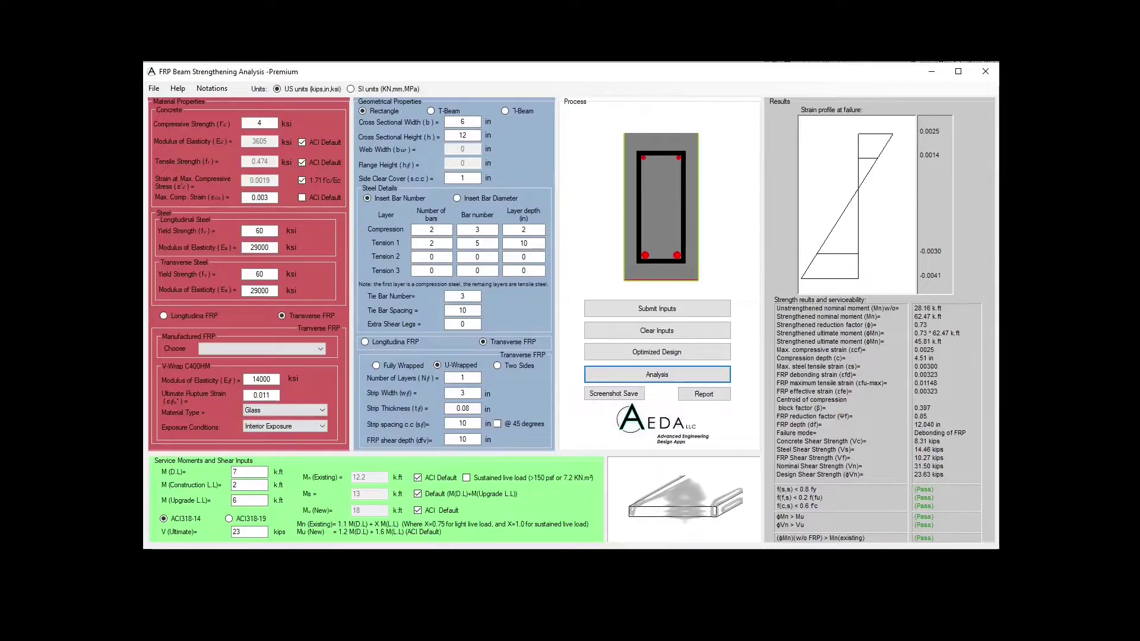
# Open the analysis report PDF and examine its sectional properties, material data, flexural equations and initial strain calculation
pyautogui.click(703, 393)
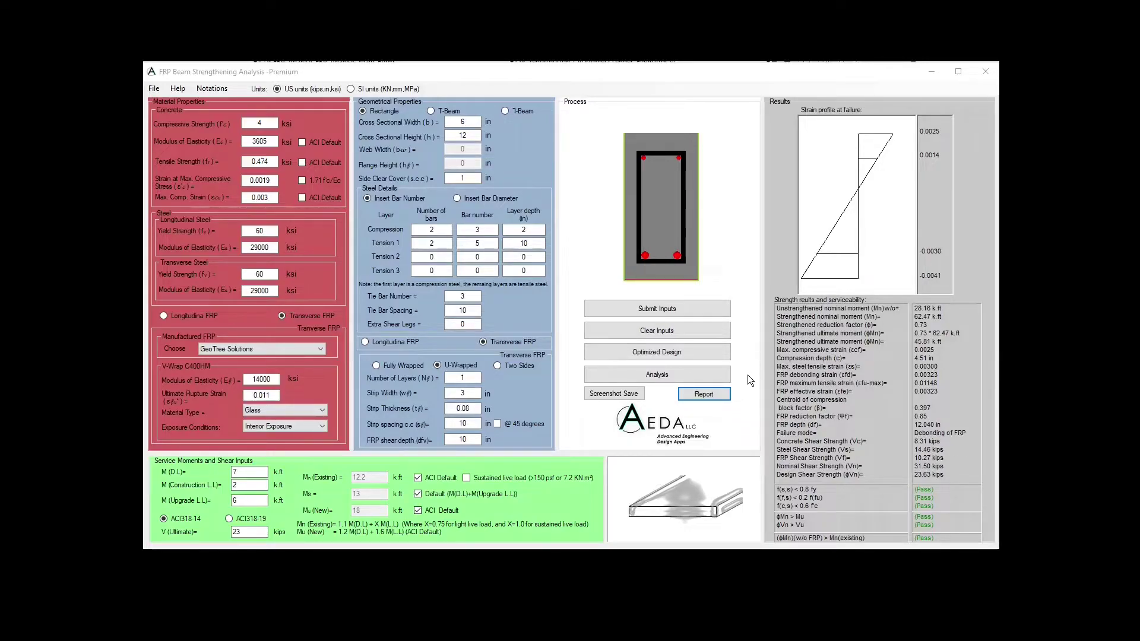
pyautogui.click(693, 393)
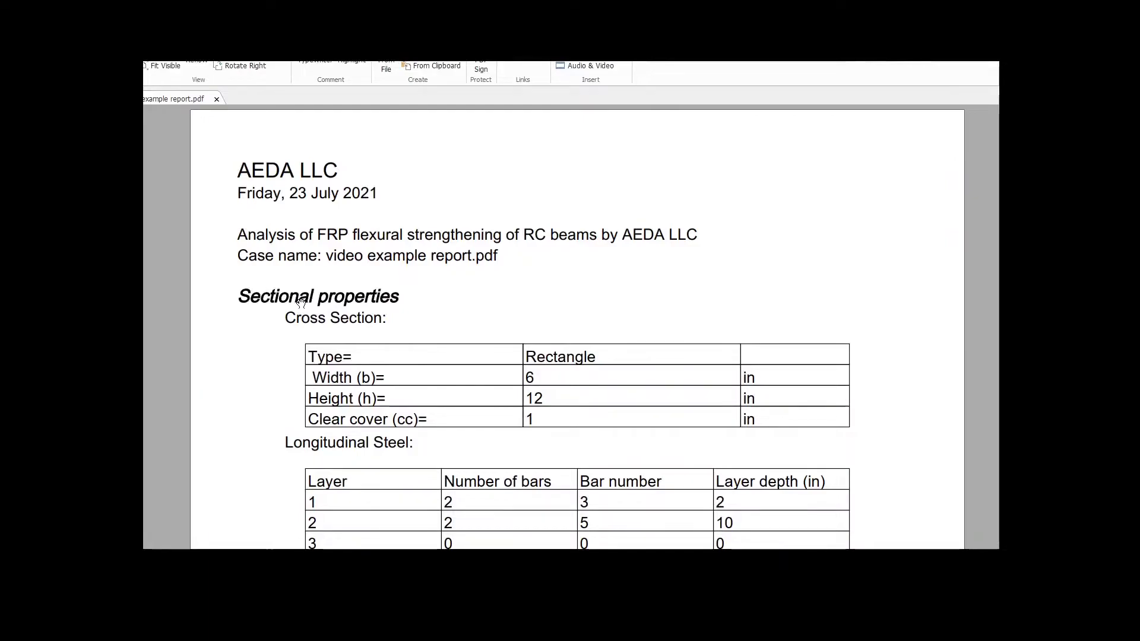
pyautogui.scroll(-3, 301, 303)
pyautogui.scroll(-14, 301, 304)
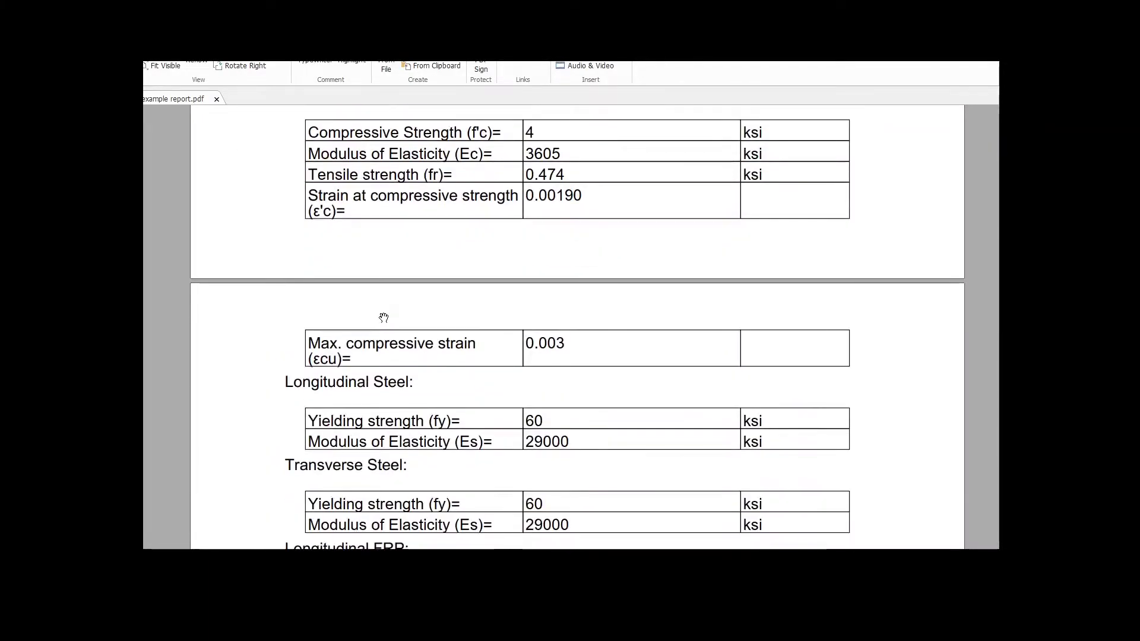
pyautogui.scroll(-12, 385, 314)
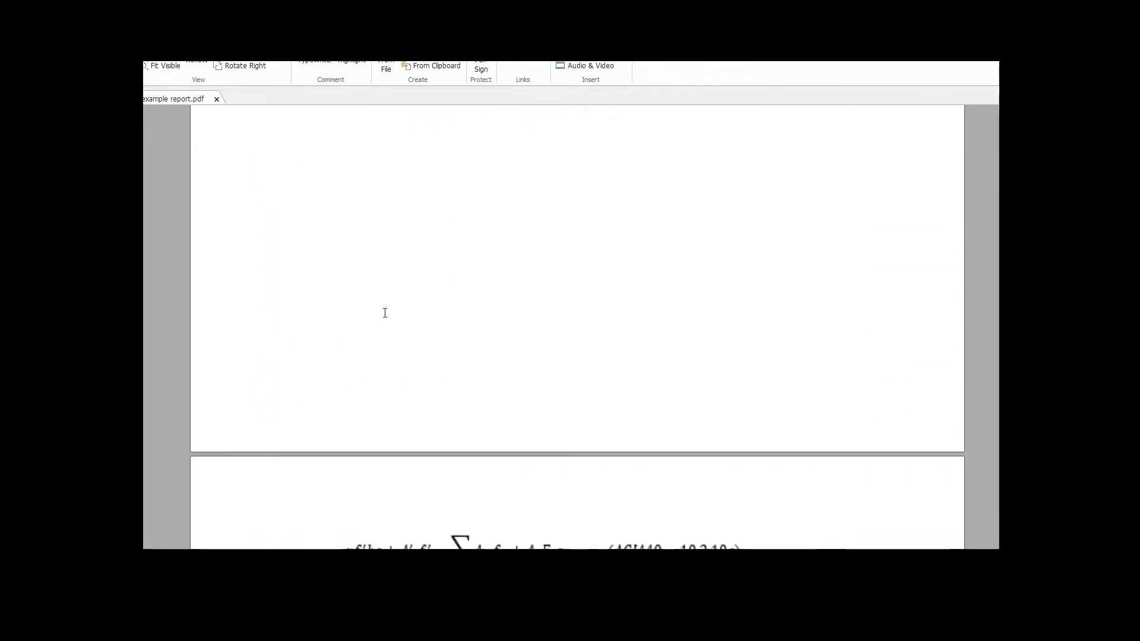
pyautogui.scroll(-12, 383, 316)
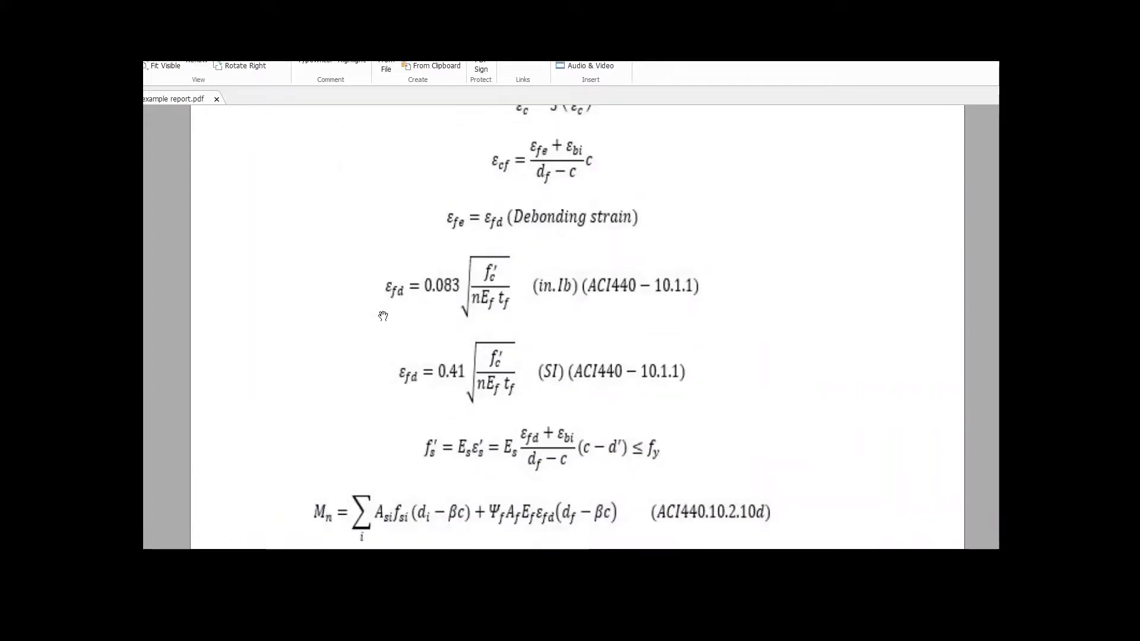
pyautogui.scroll(-3, 383, 316)
pyautogui.scroll(-4, 383, 316)
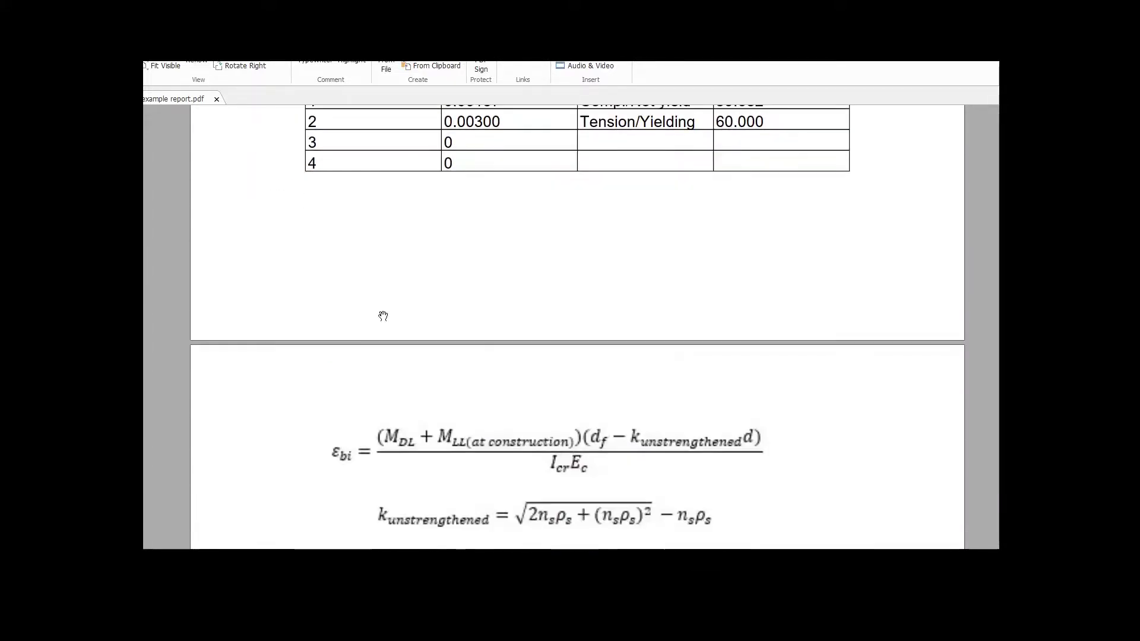
pyautogui.scroll(-5, 383, 316)
pyautogui.scroll(-2, 384, 320)
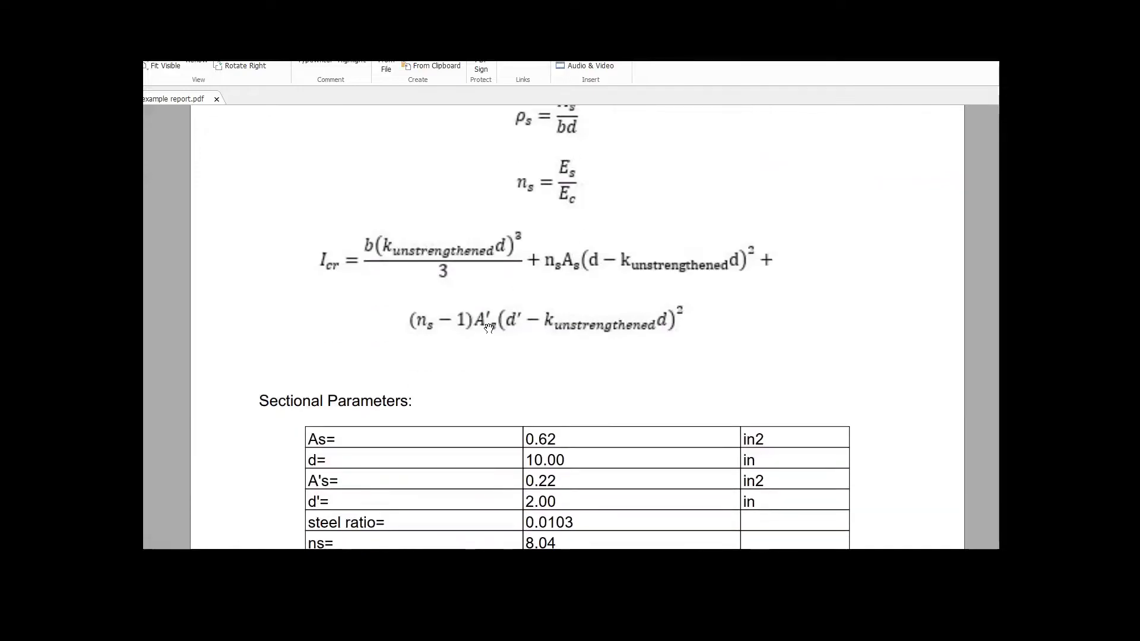
# Examine the report's shear analysis parameters, equations, notations and results table, and cancel saving the PDF report
pyautogui.scroll(-4, 474, 320)
pyautogui.scroll(-4, 475, 321)
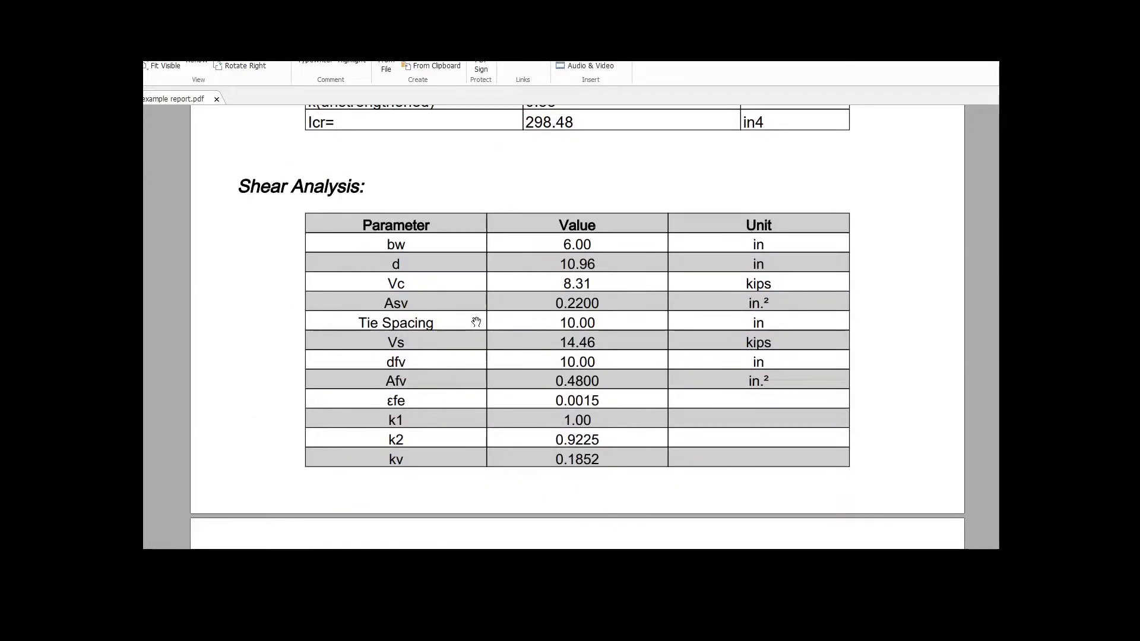
pyautogui.scroll(-5, 476, 322)
pyautogui.scroll(-6, 476, 323)
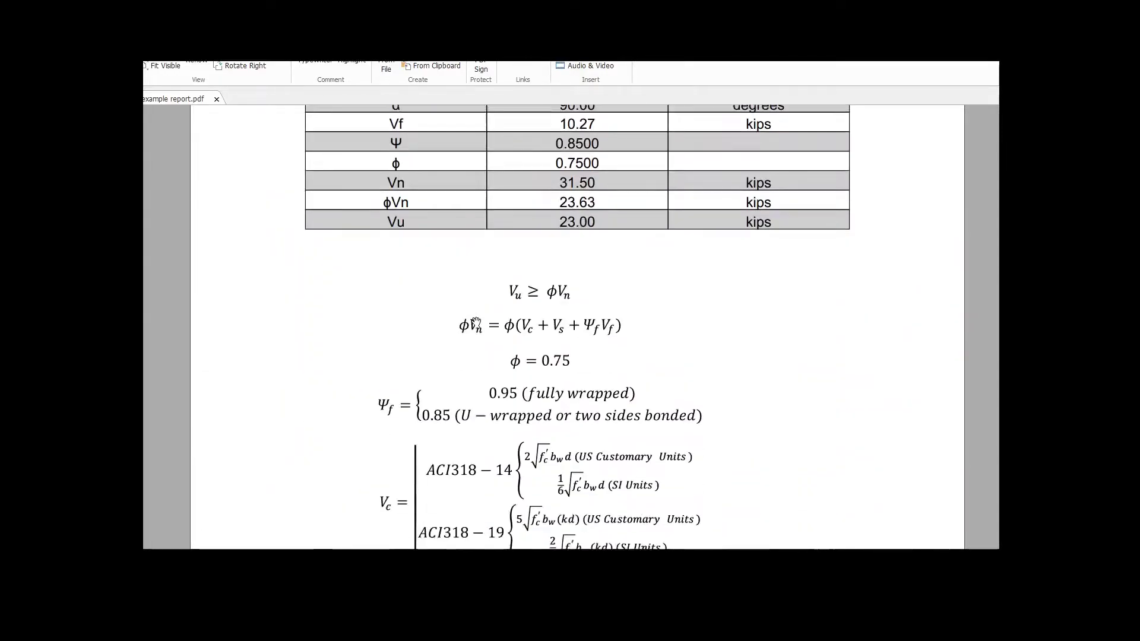
pyautogui.scroll(-5, 496, 371)
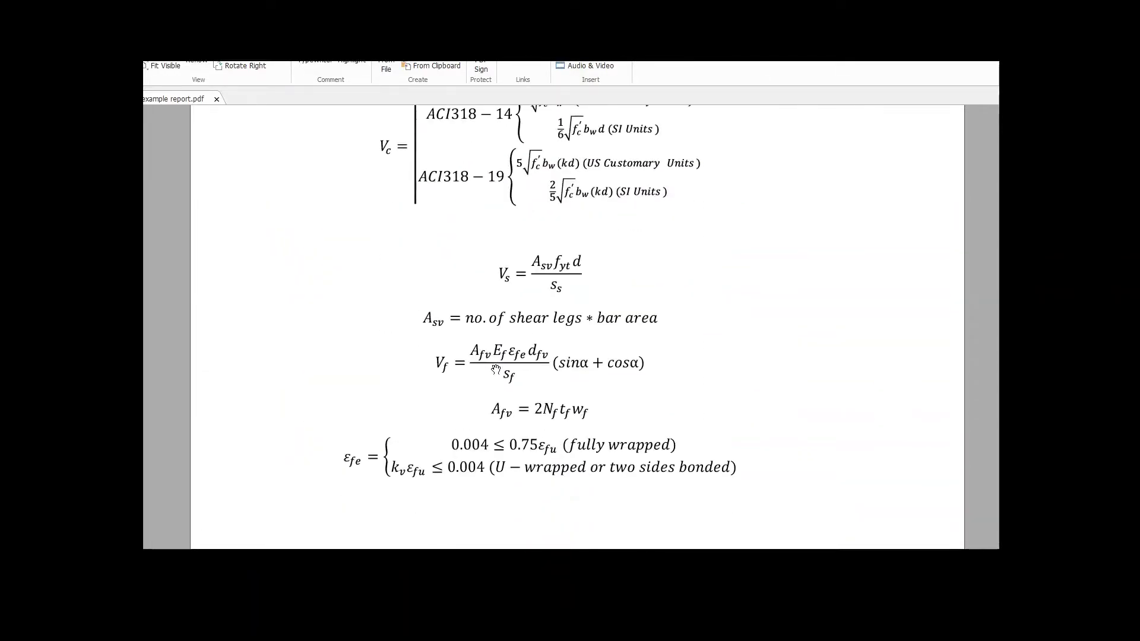
pyautogui.scroll(-20, 495, 371)
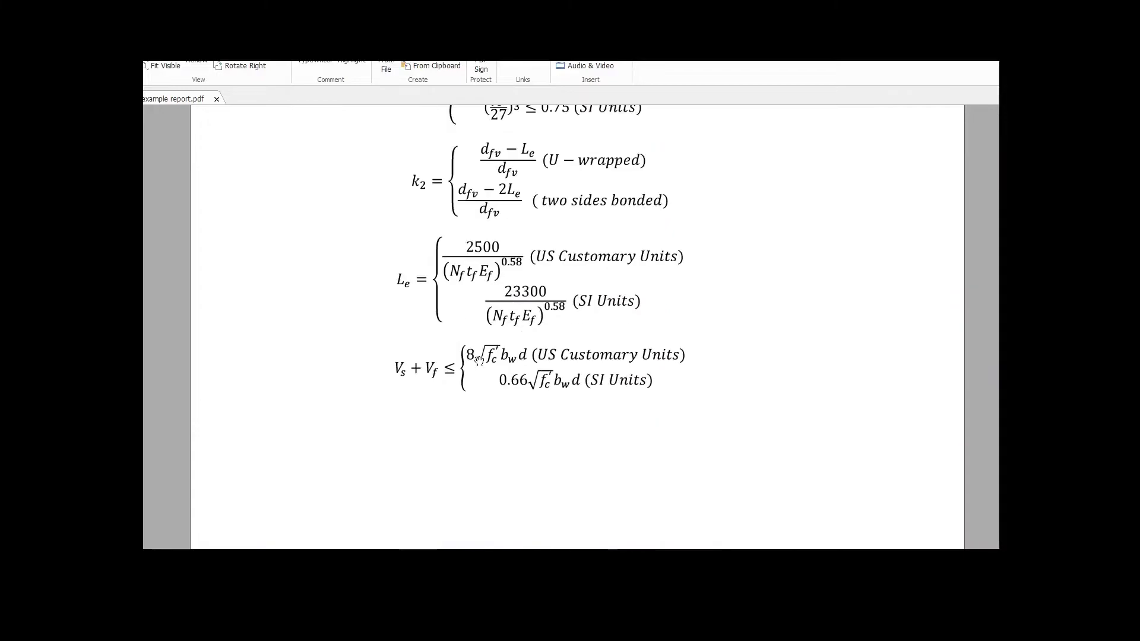
pyautogui.scroll(-10, 479, 360)
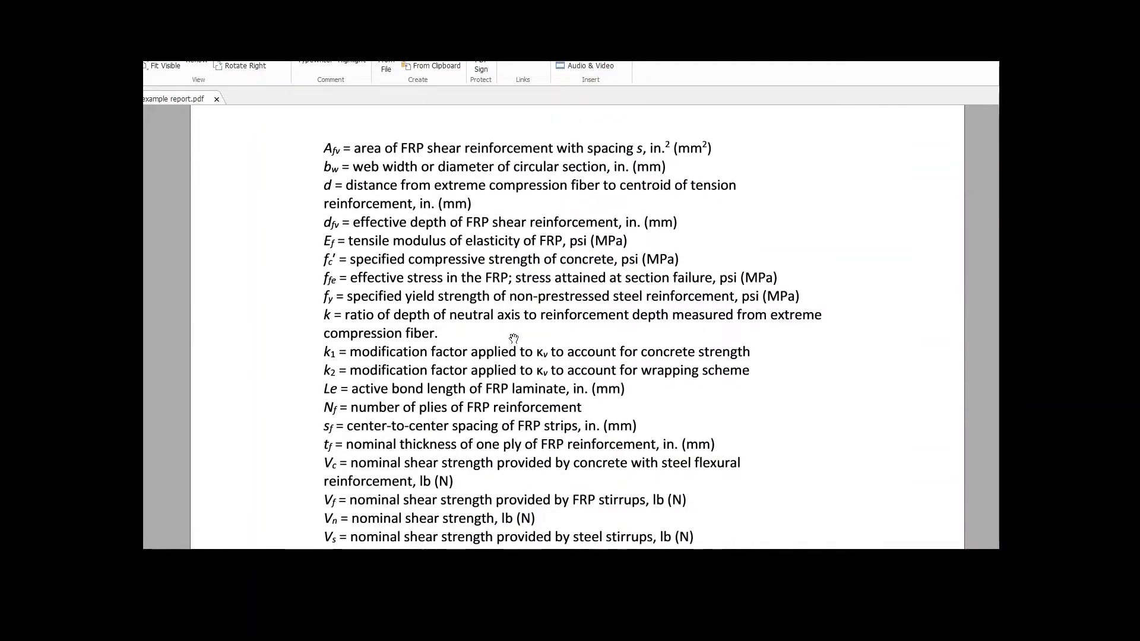
pyautogui.scroll(-16, 480, 362)
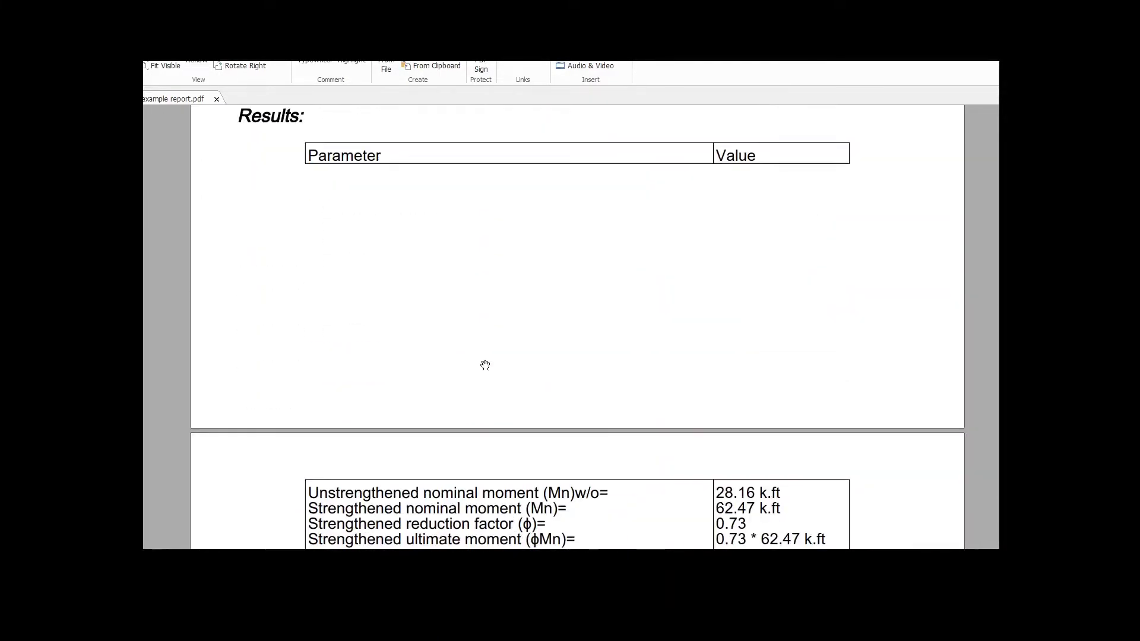
pyautogui.scroll(-4, 570, 412)
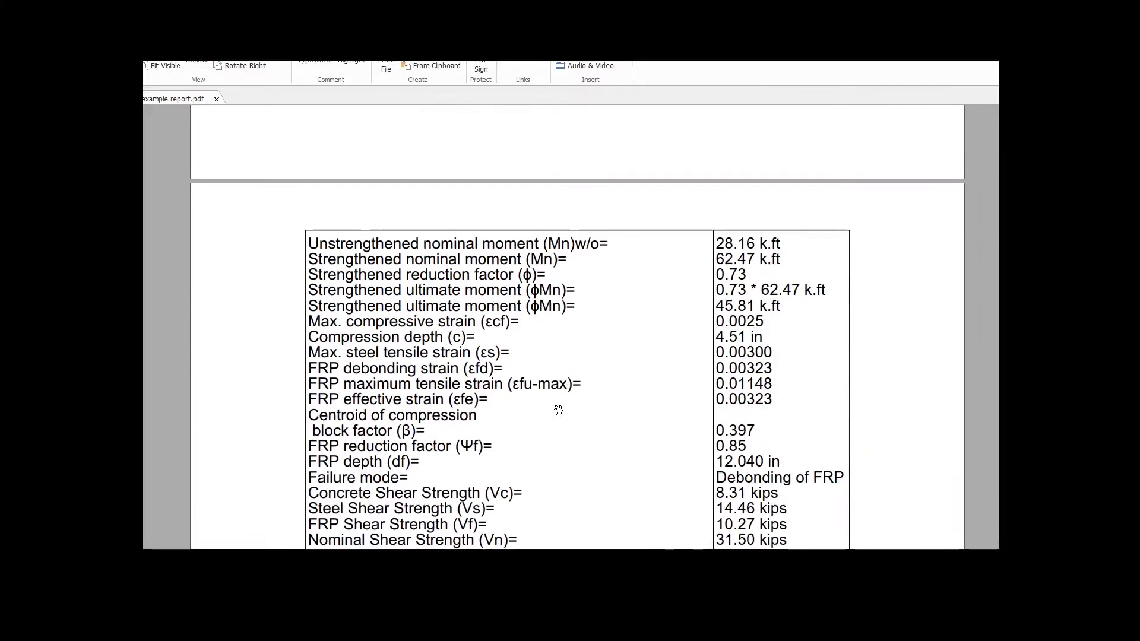
pyautogui.scroll(-10, 545, 408)
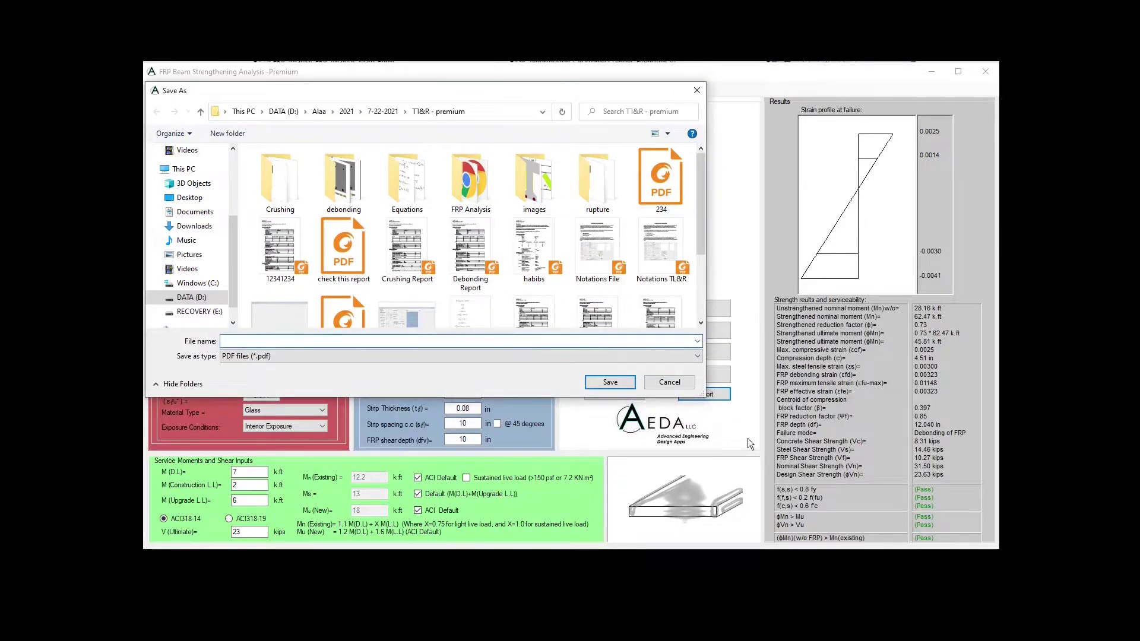
pyautogui.click(665, 380)
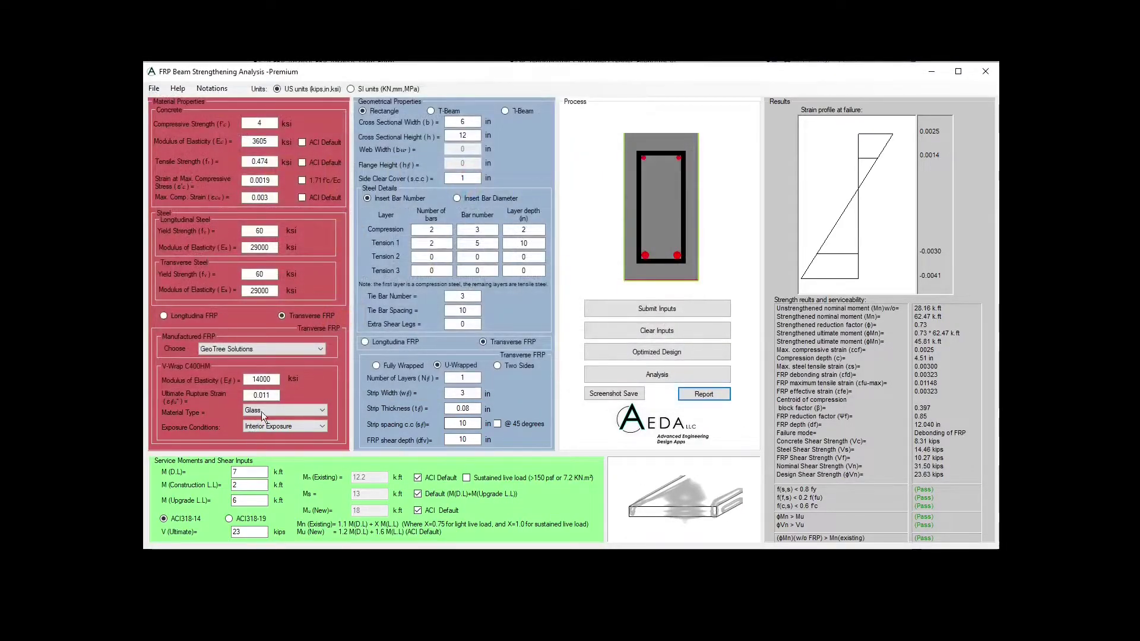
# Choose the GeoTree Solutions product RenewWrap ESR CF335 as the manufactured transverse FRP
pyautogui.click(271, 347)
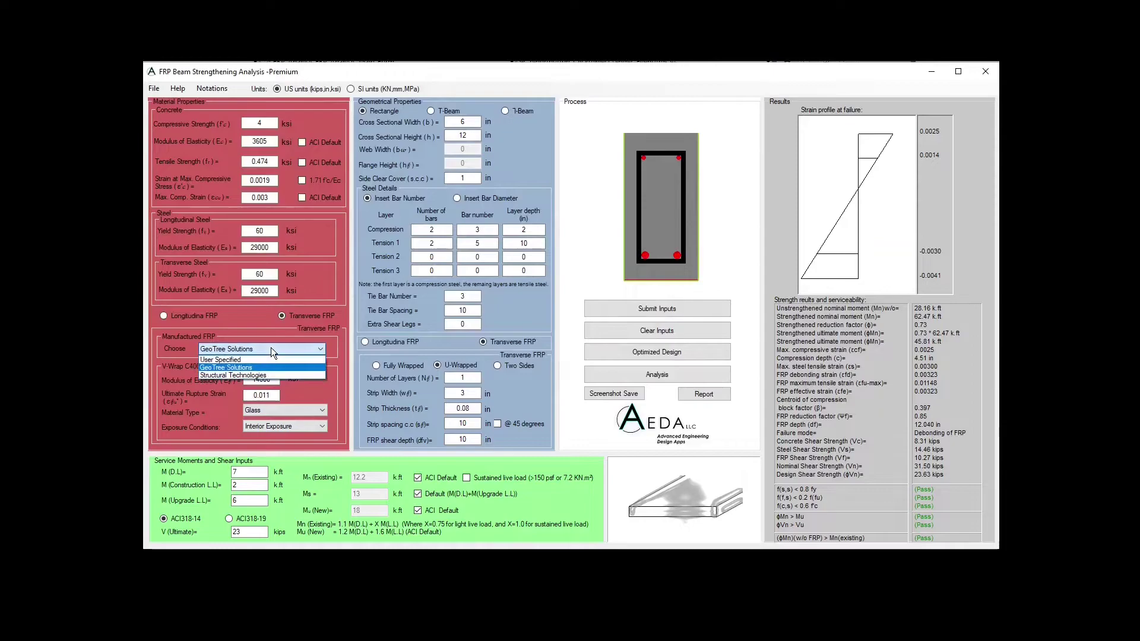
pyautogui.click(245, 368)
pyautogui.click(625, 254)
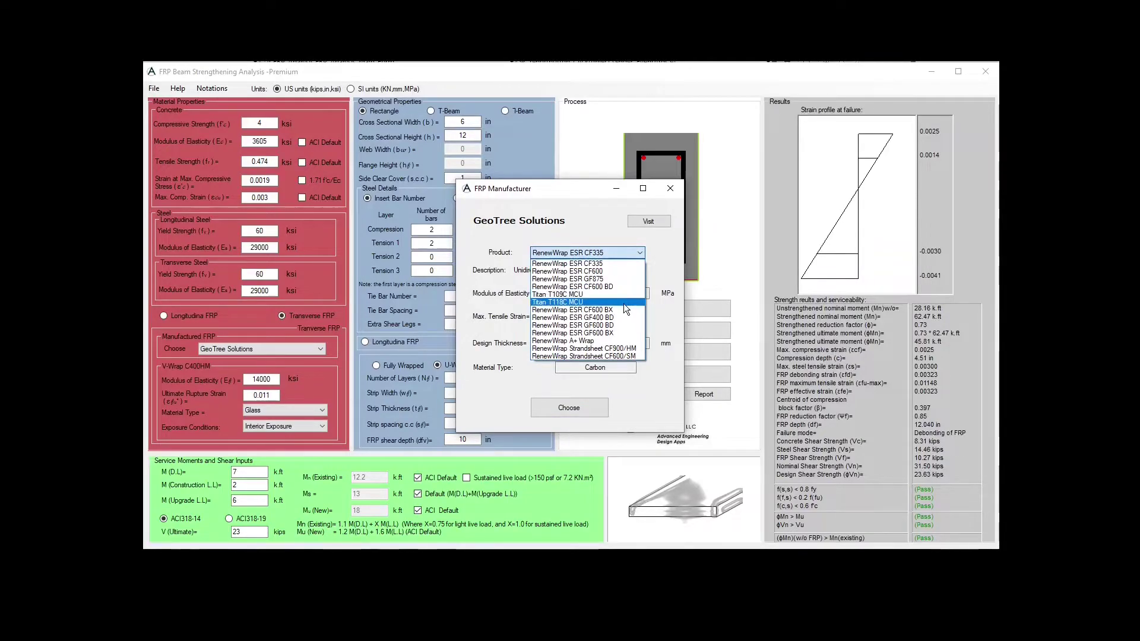
pyautogui.click(640, 264)
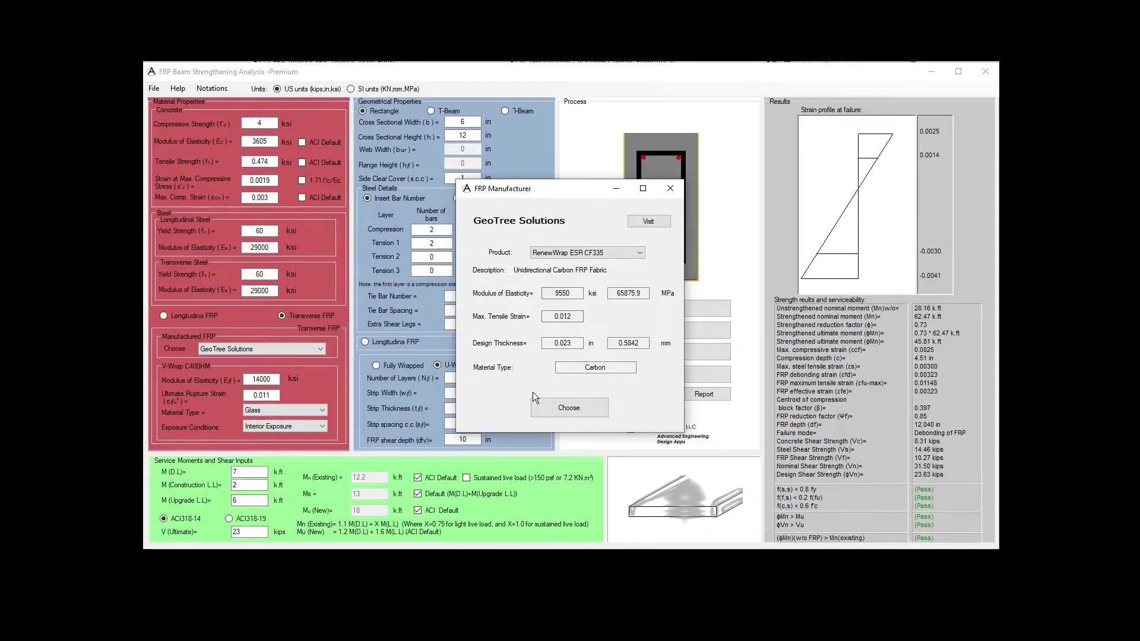
pyautogui.click(579, 408)
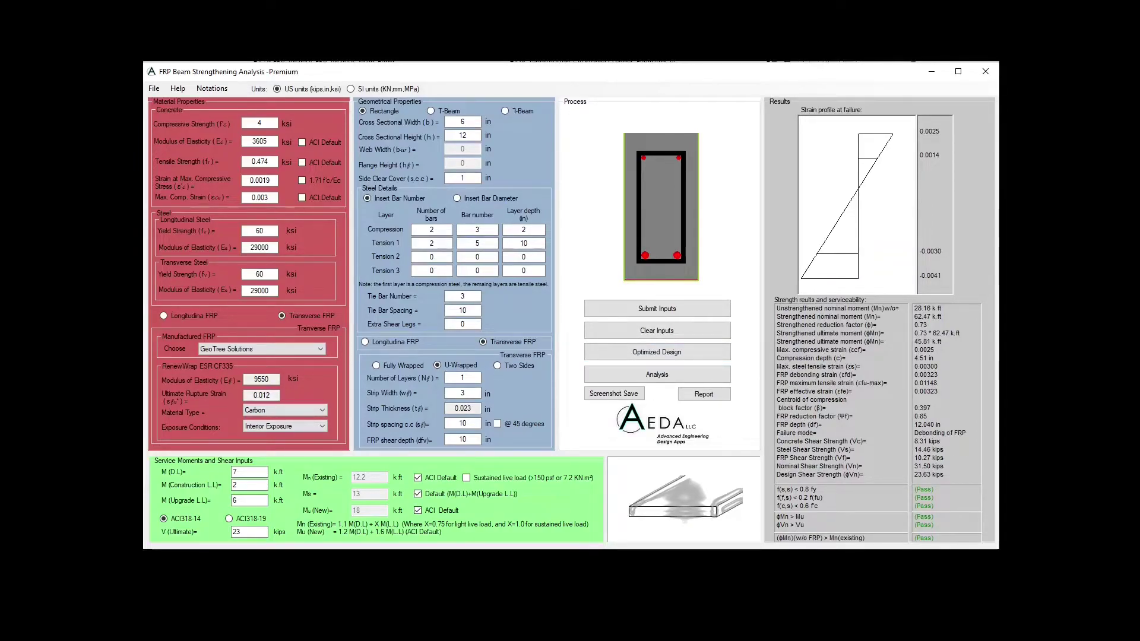
# Run the optimized FRP design for strength and serviceability with Mu set to 35 k.ft and Ms to 13 k.ft
pyautogui.click(656, 351)
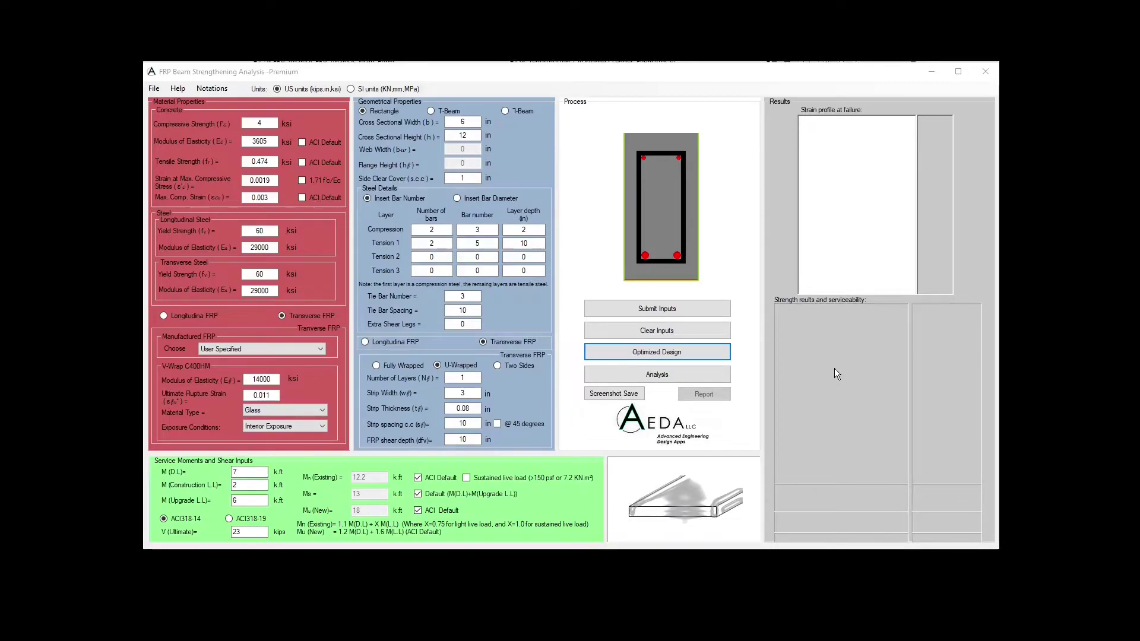
pyautogui.click(656, 352)
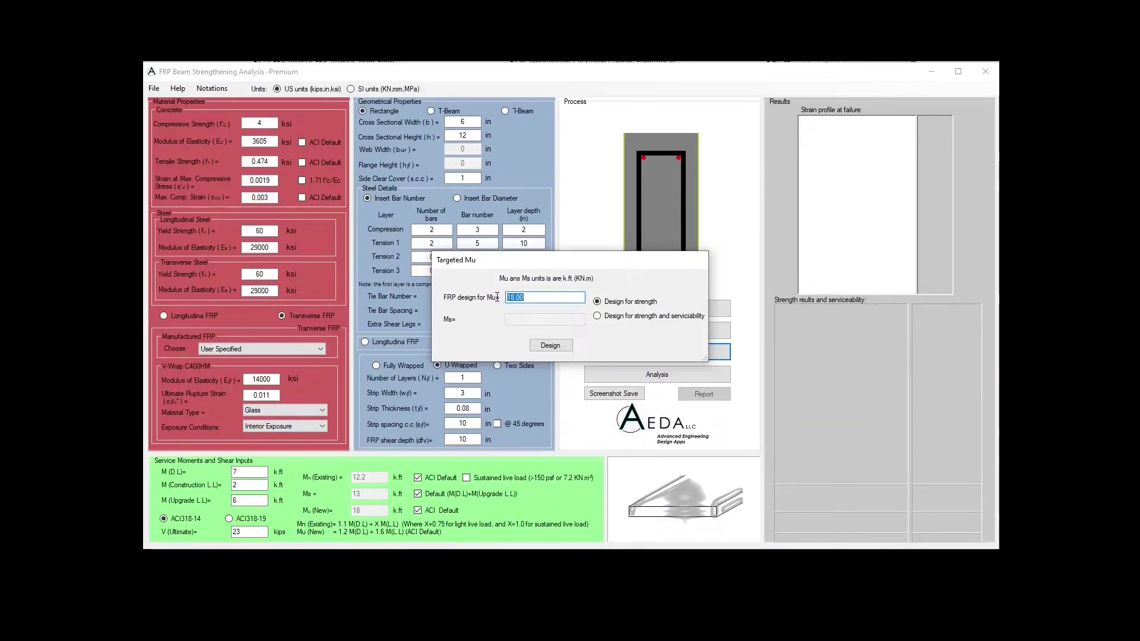
pyautogui.write('35')
pyautogui.click(597, 315)
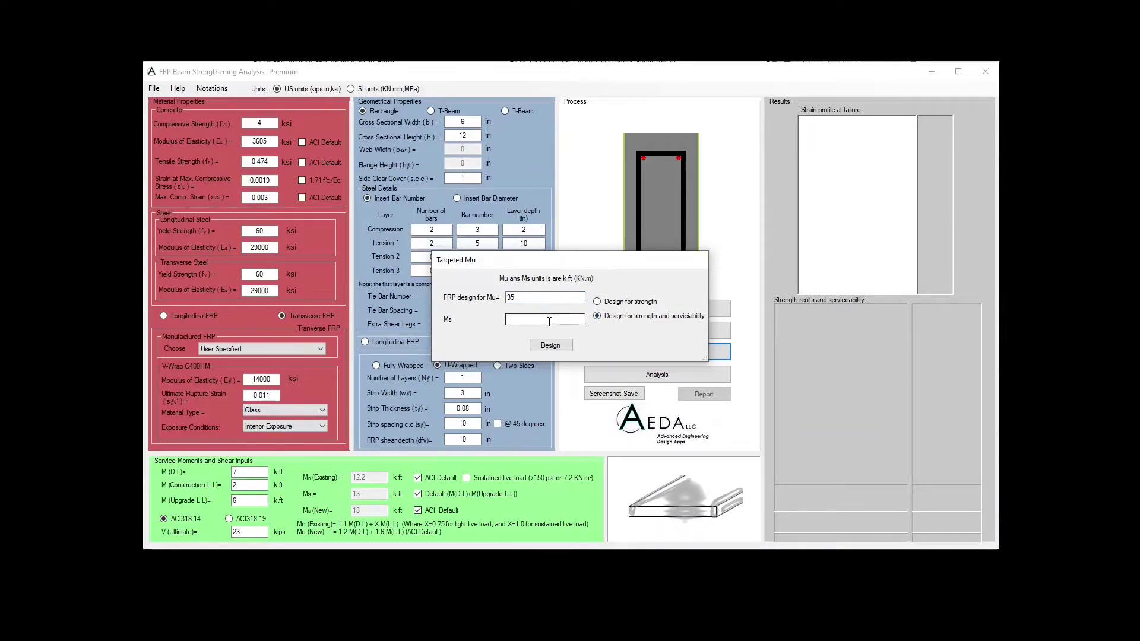
pyautogui.click(549, 321)
pyautogui.write('13')
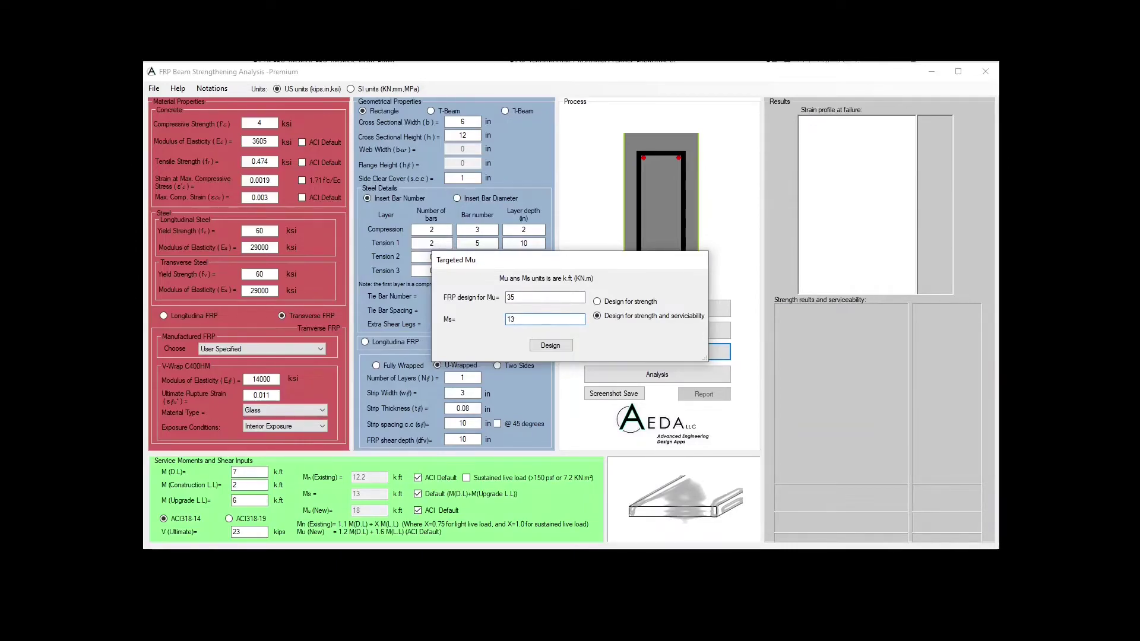
pyautogui.click(560, 346)
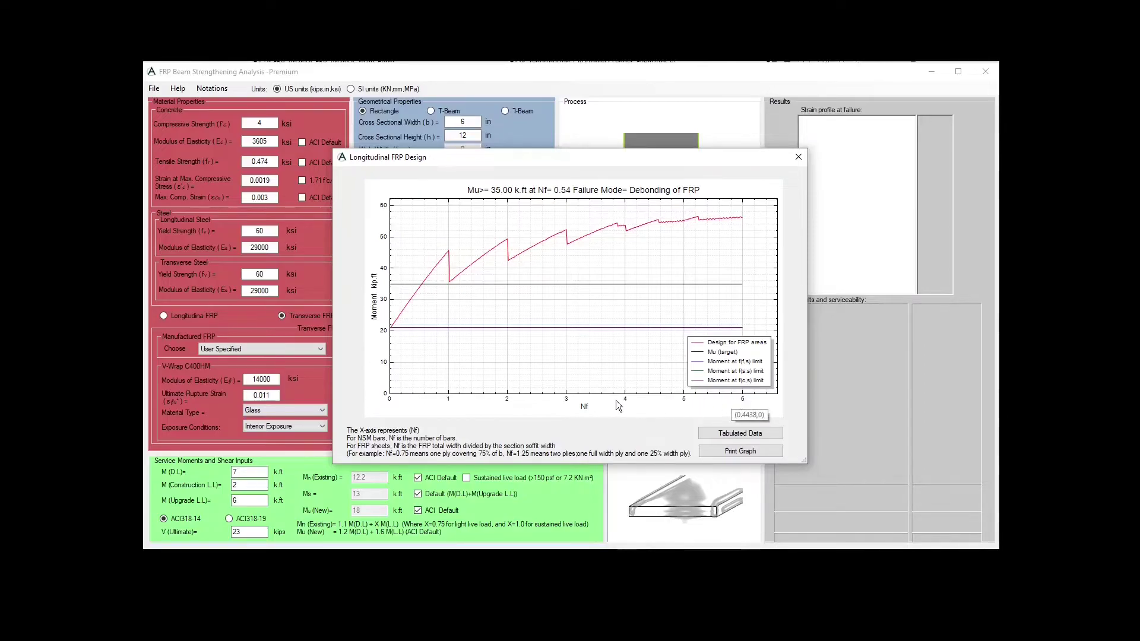
# Examine the longitudinal FRP design graph of moment against Nf and its target and limit lines, and open the tabulated data
pyautogui.moveTo(600, 401)
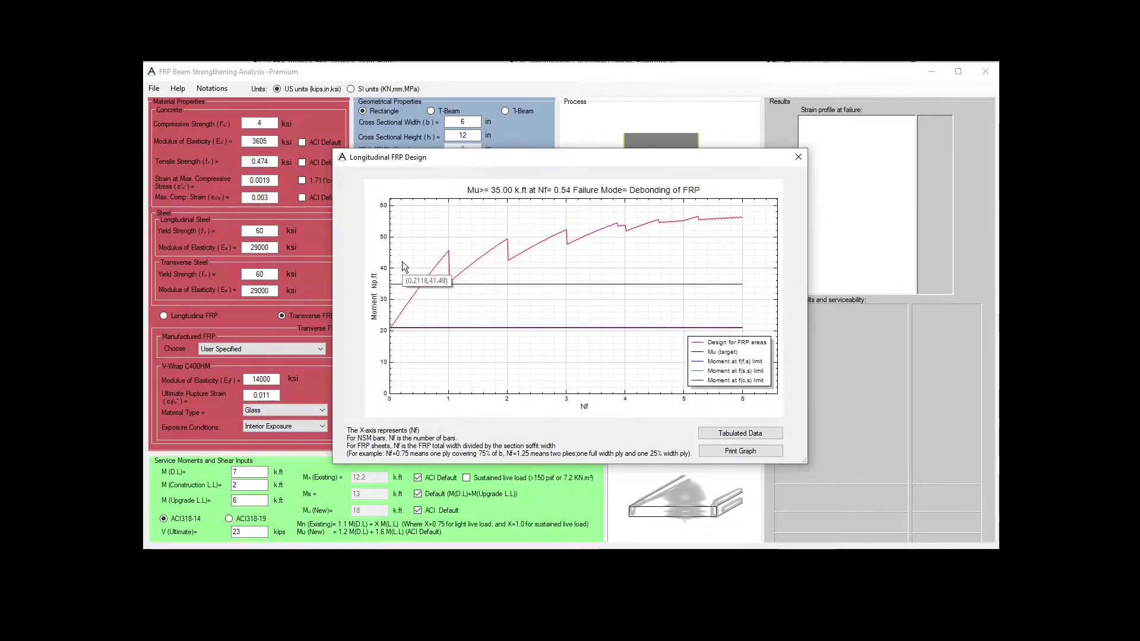
pyautogui.moveTo(390, 241)
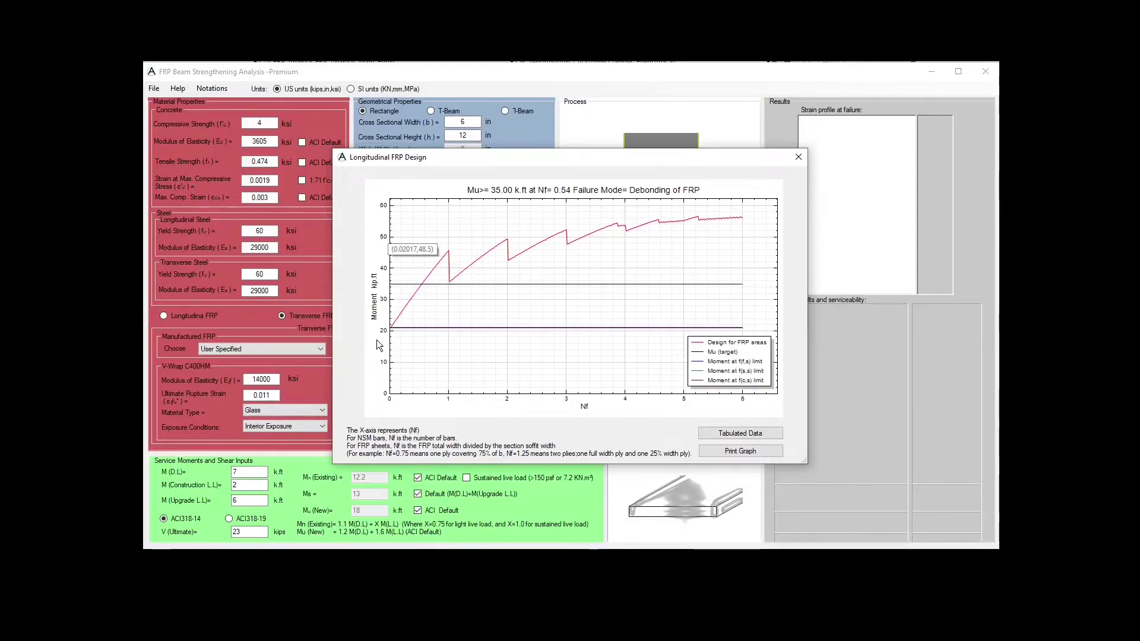
pyautogui.moveTo(390, 289)
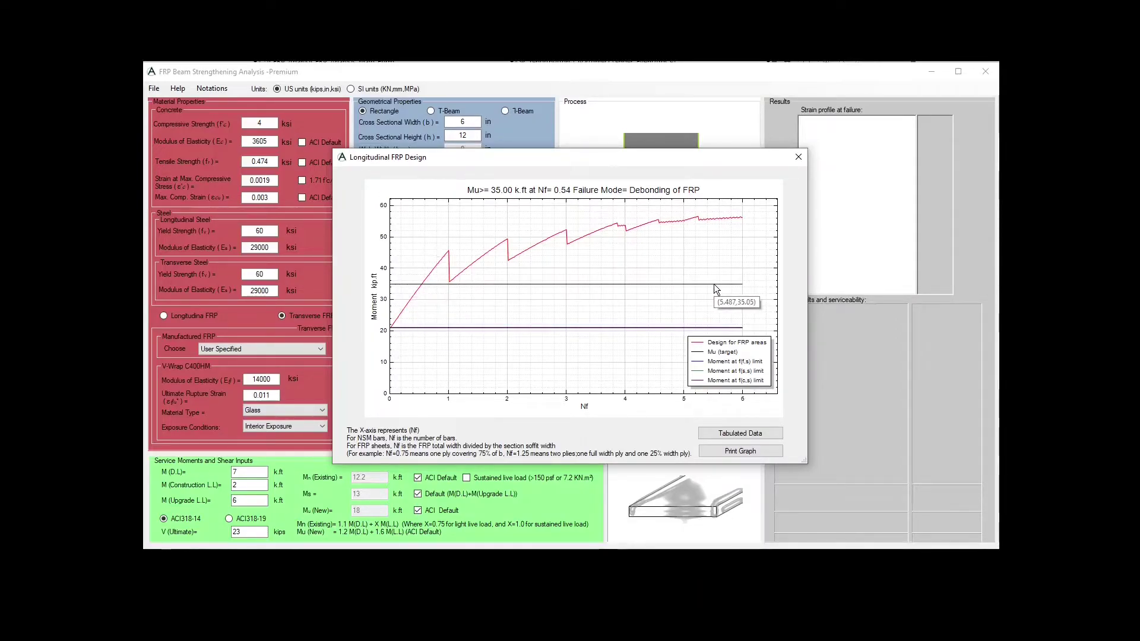
pyautogui.moveTo(736, 285)
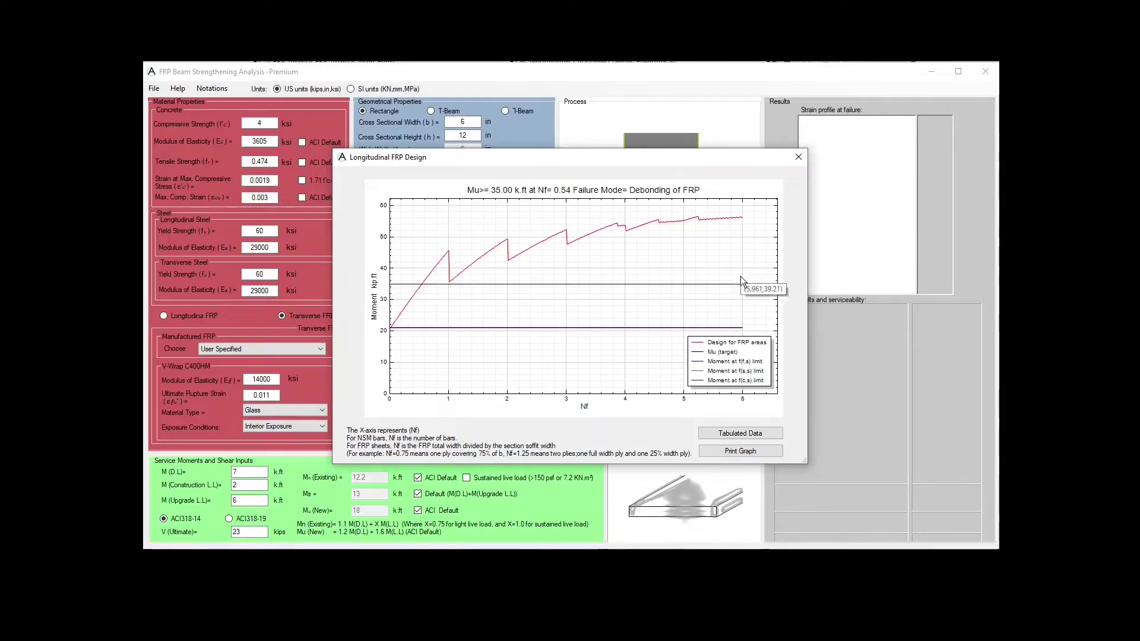
pyautogui.click(739, 433)
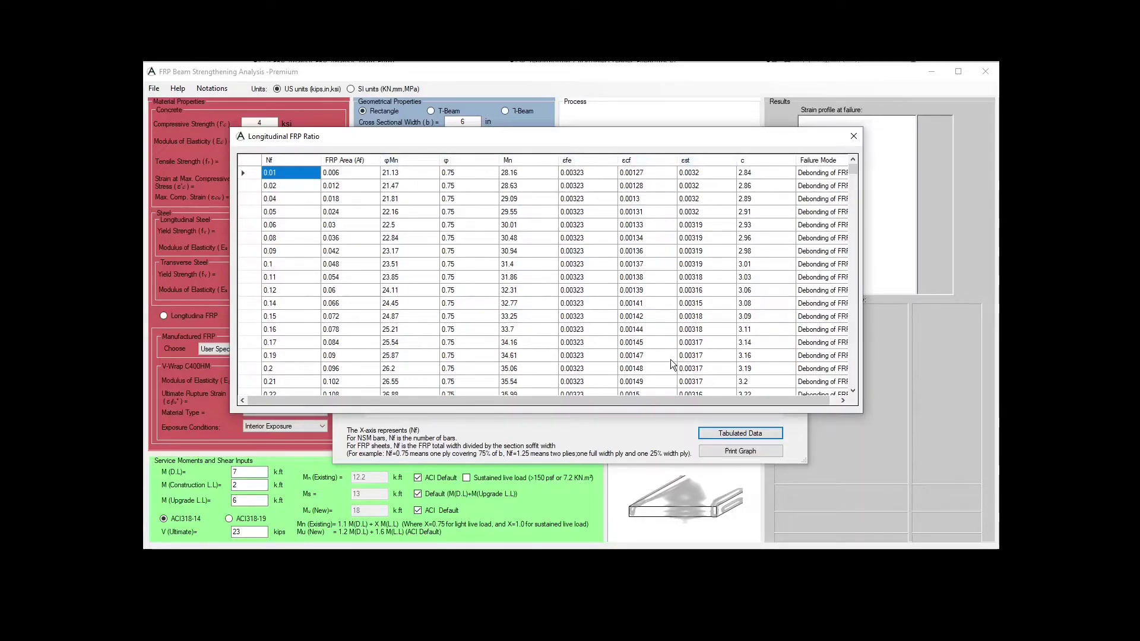
# Examine the tabulated longitudinal FRP data through the failure modes and last rows, check the moment graph, and close both windows
pyautogui.moveTo(676, 400); pyautogui.dragTo(740, 401)
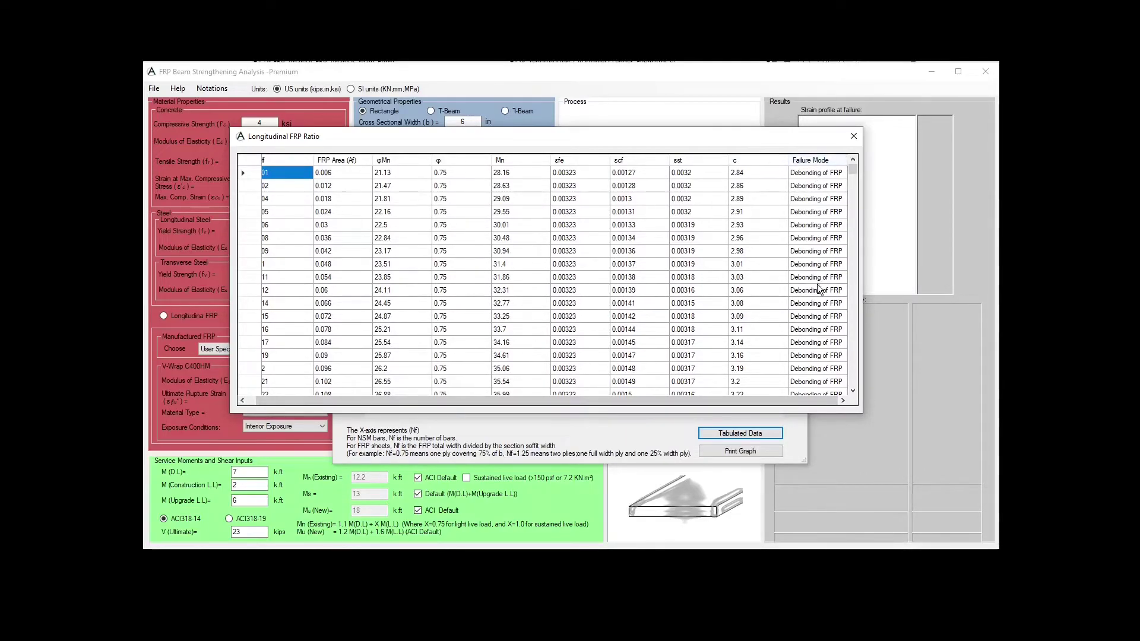
pyautogui.scroll(-20, 797, 304)
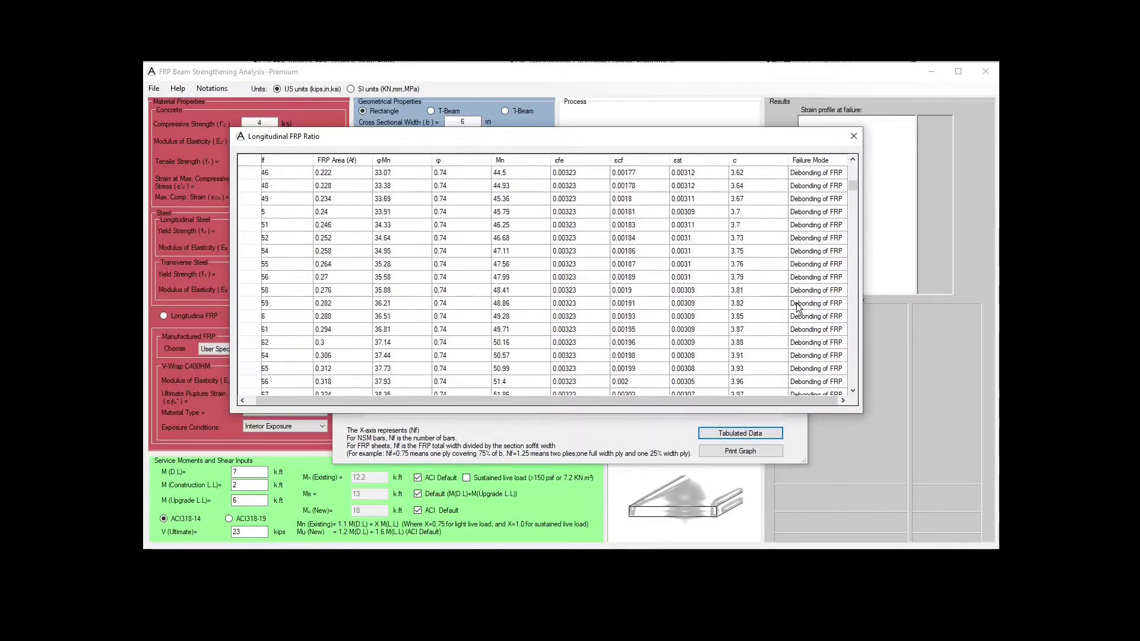
pyautogui.scroll(-17, 793, 303)
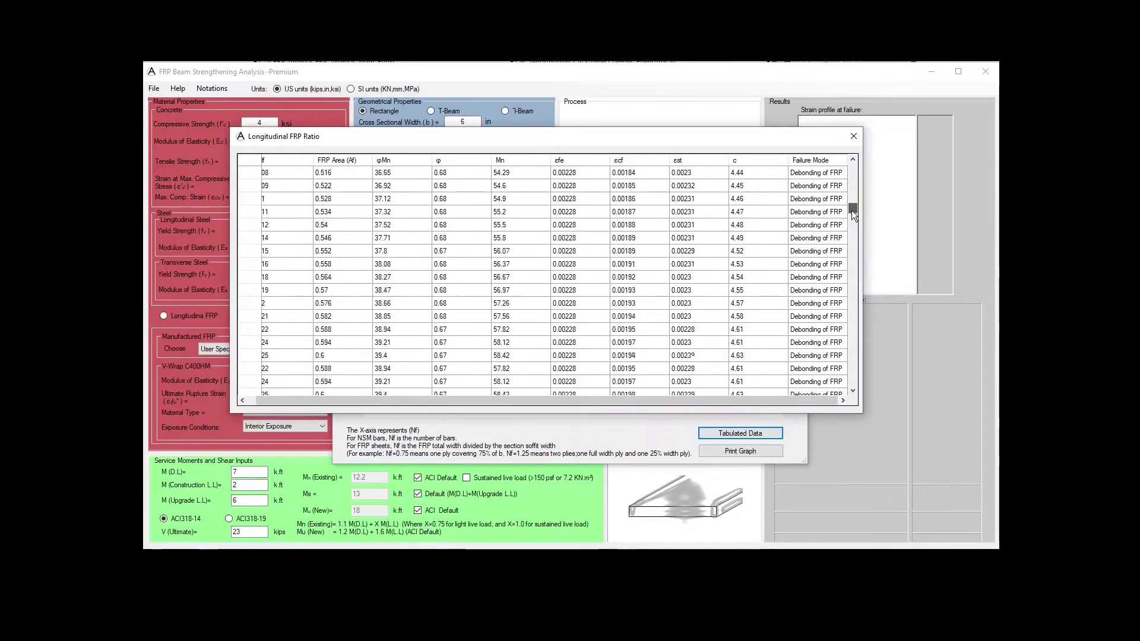
pyautogui.moveTo(851, 261); pyautogui.dragTo(847, 380)
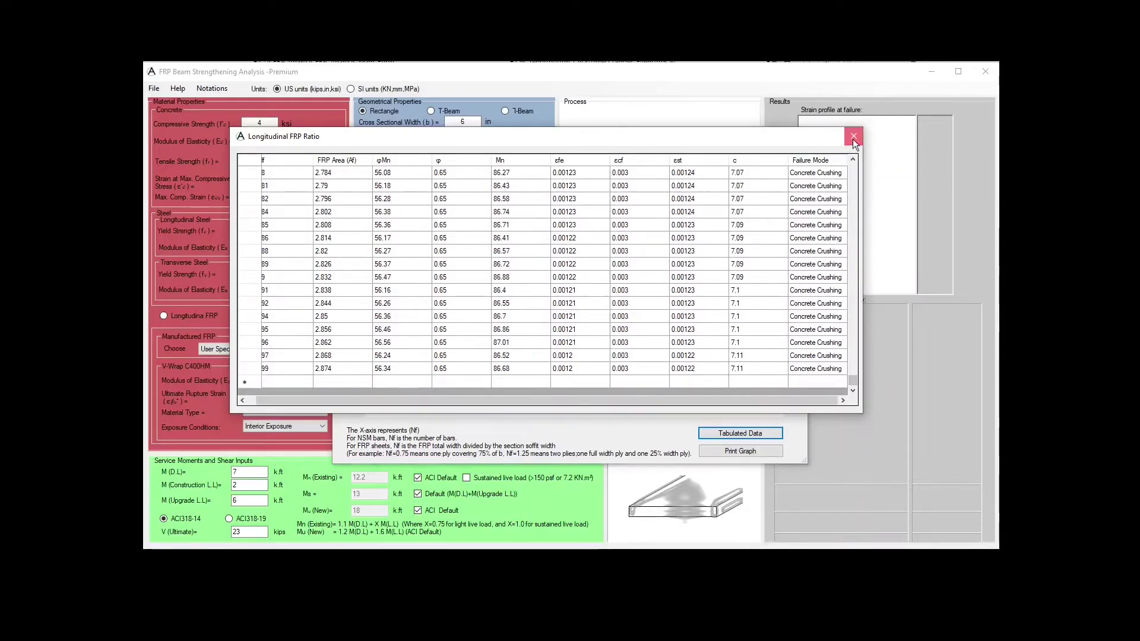
pyautogui.click(853, 136)
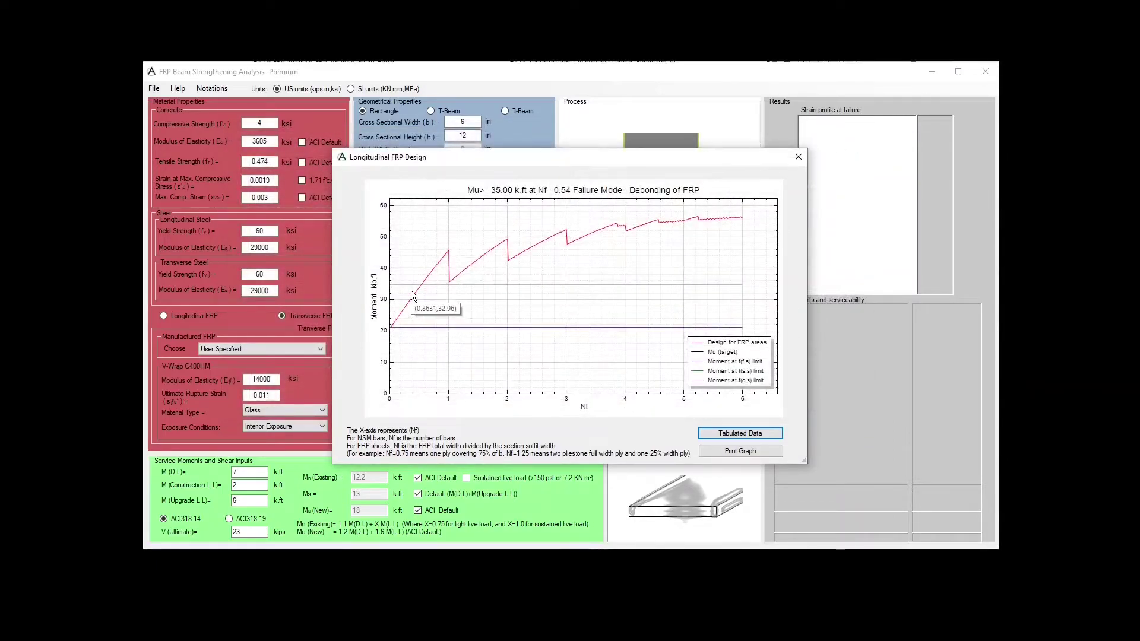
pyautogui.moveTo(419, 287)
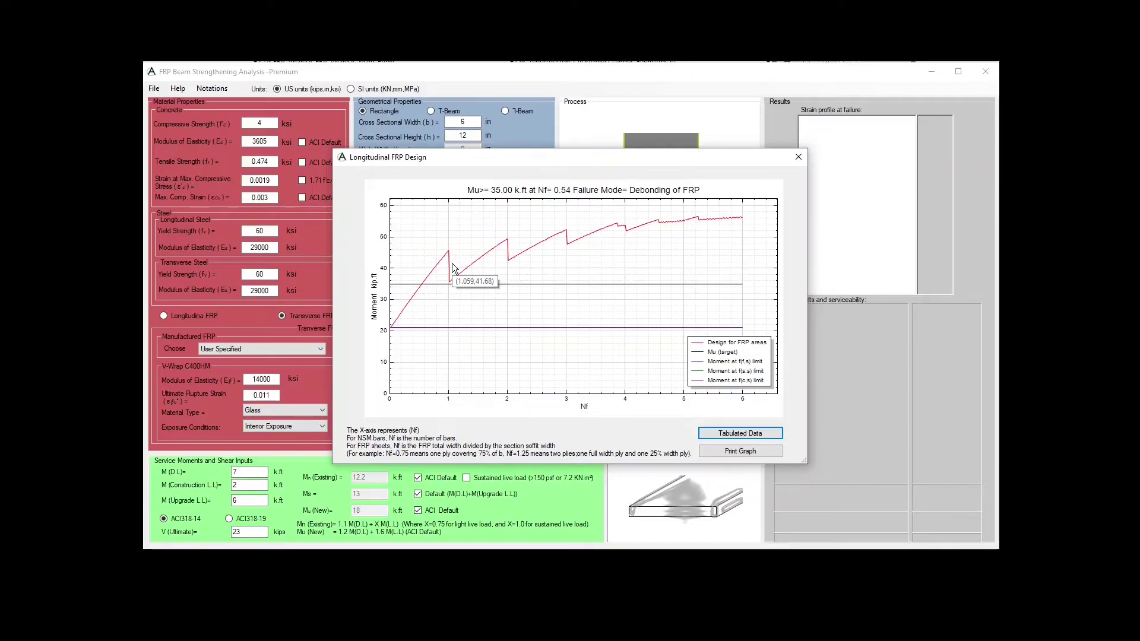
pyautogui.click(798, 157)
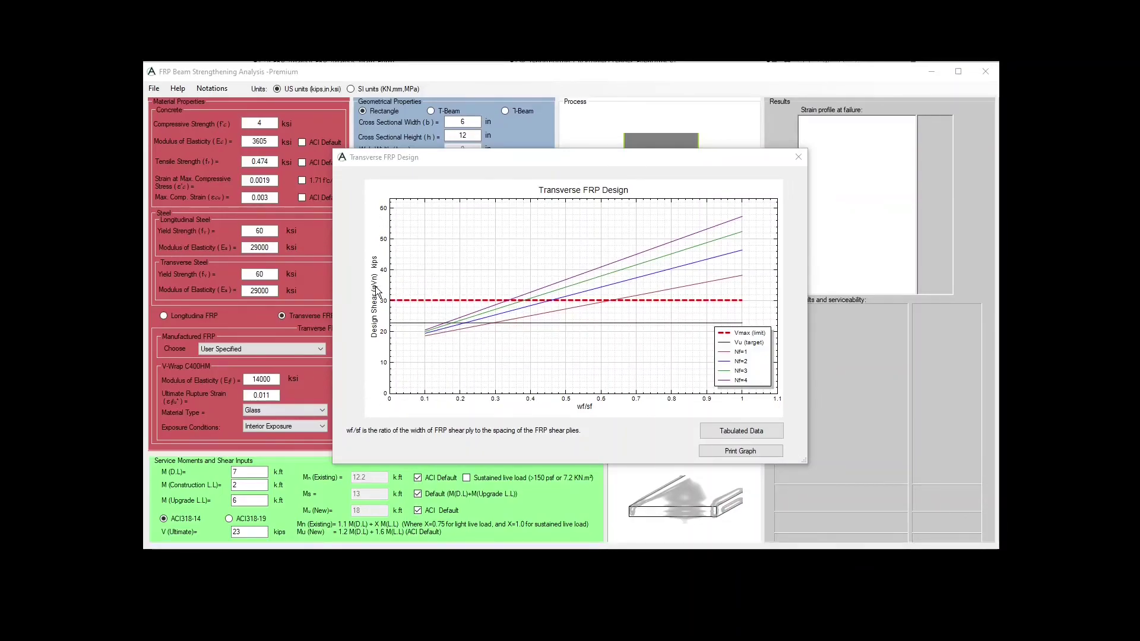
# Open the tabulated transverse FRP design data, examine its columns from Nf to the effective FRP strain, and close the table
pyautogui.click(740, 434)
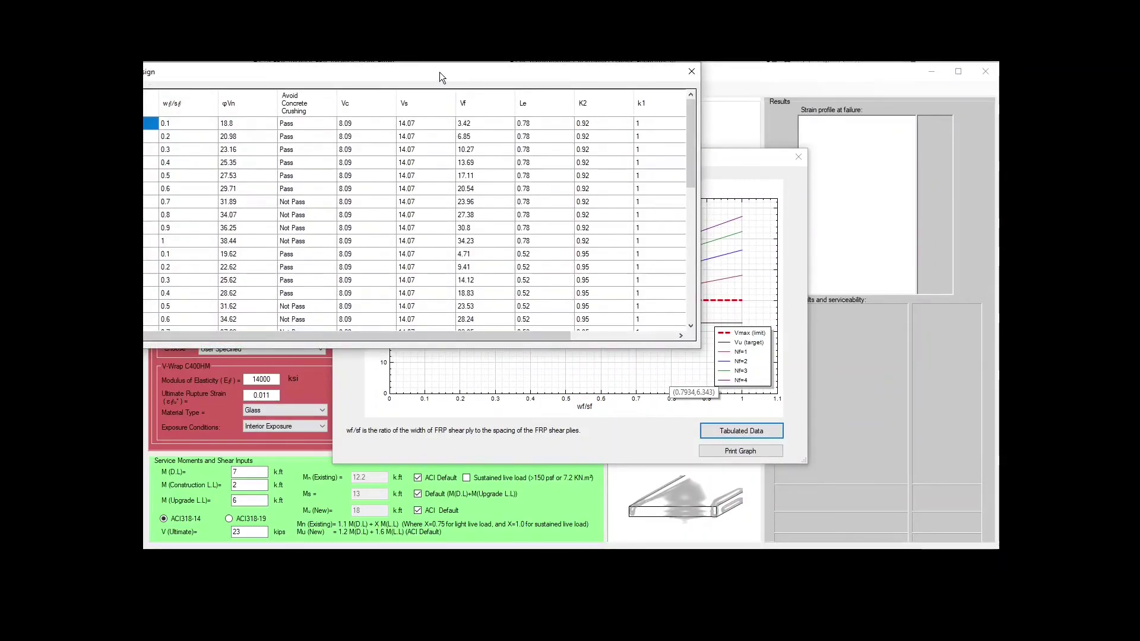
pyautogui.moveTo(439, 72); pyautogui.dragTo(590, 173)
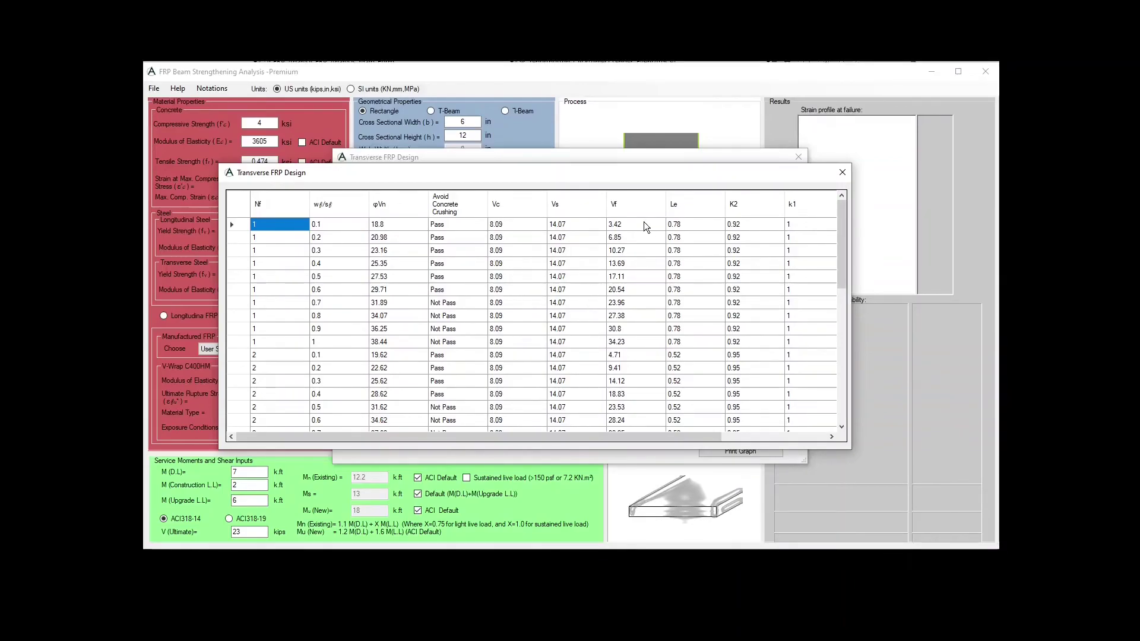
pyautogui.moveTo(664, 437); pyautogui.dragTo(808, 435)
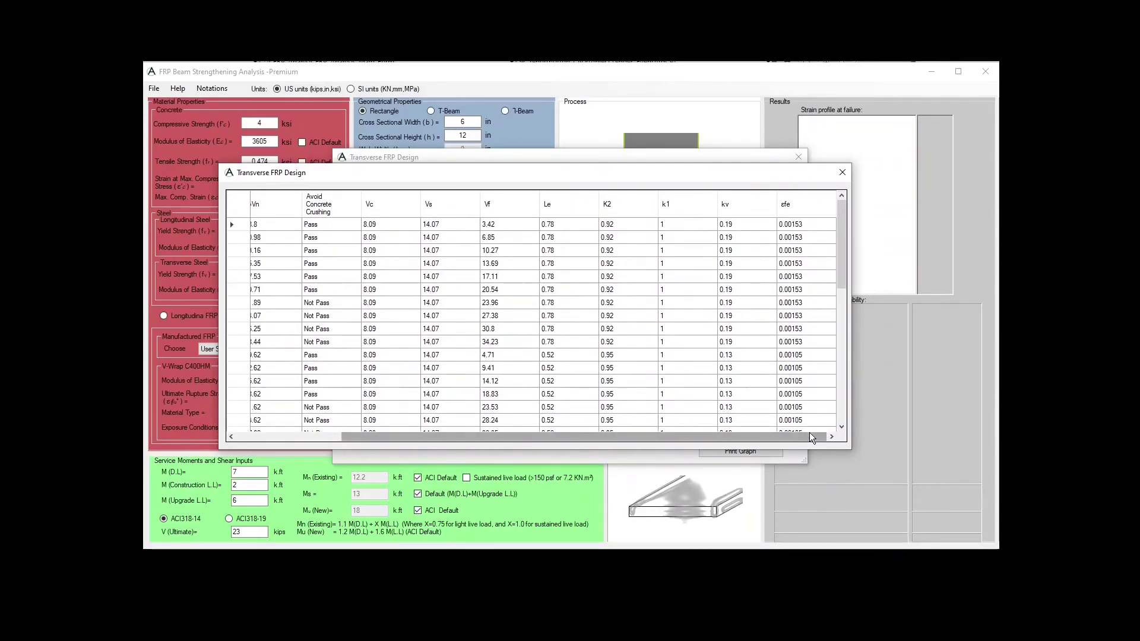
pyautogui.click(843, 172)
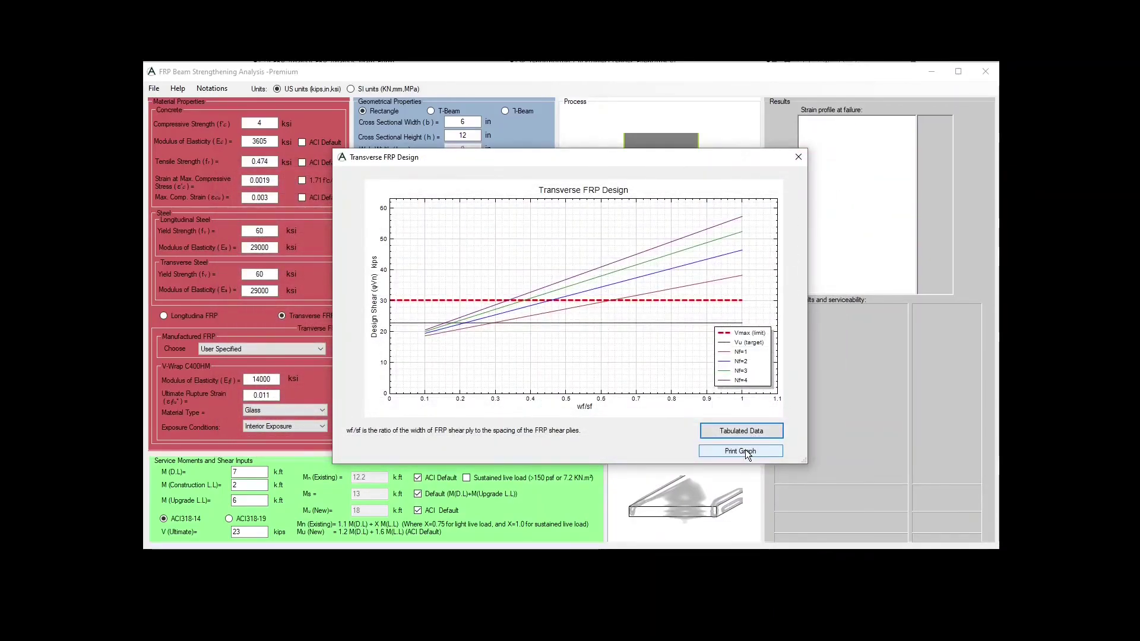